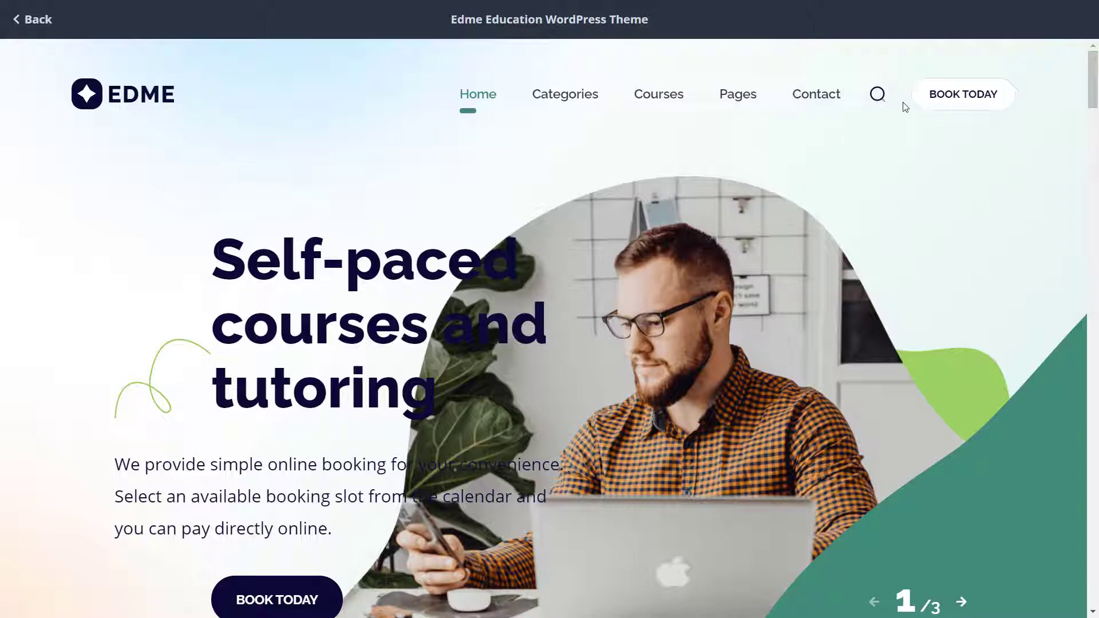
- Choose Creative & Media and Introduction to User Experience Design, leaving location and employee as any
click(917, 107)
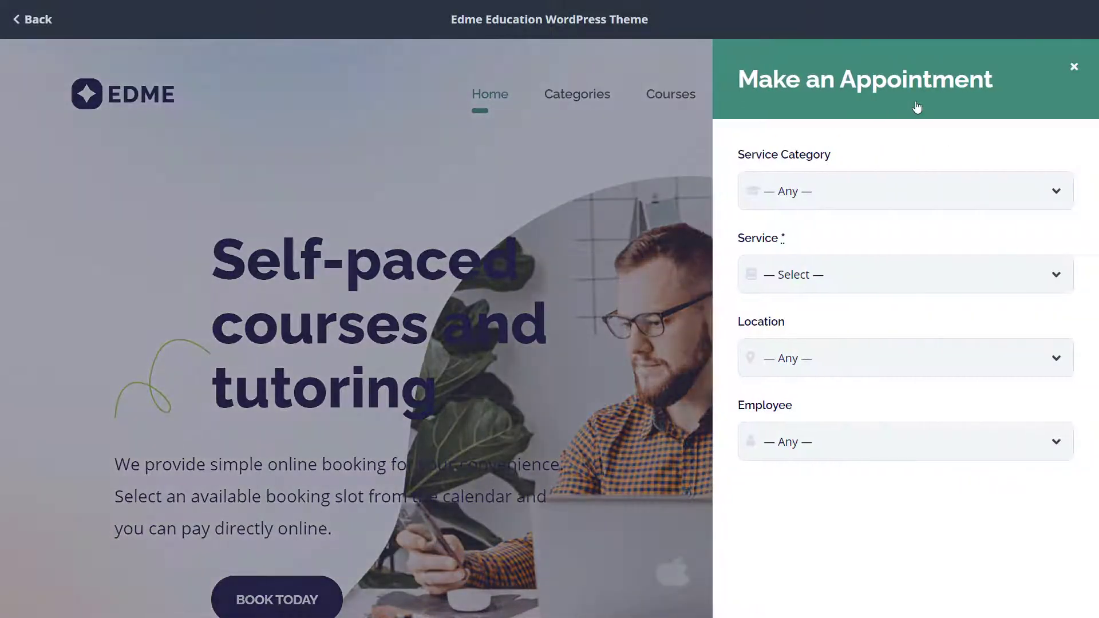
click(922, 184)
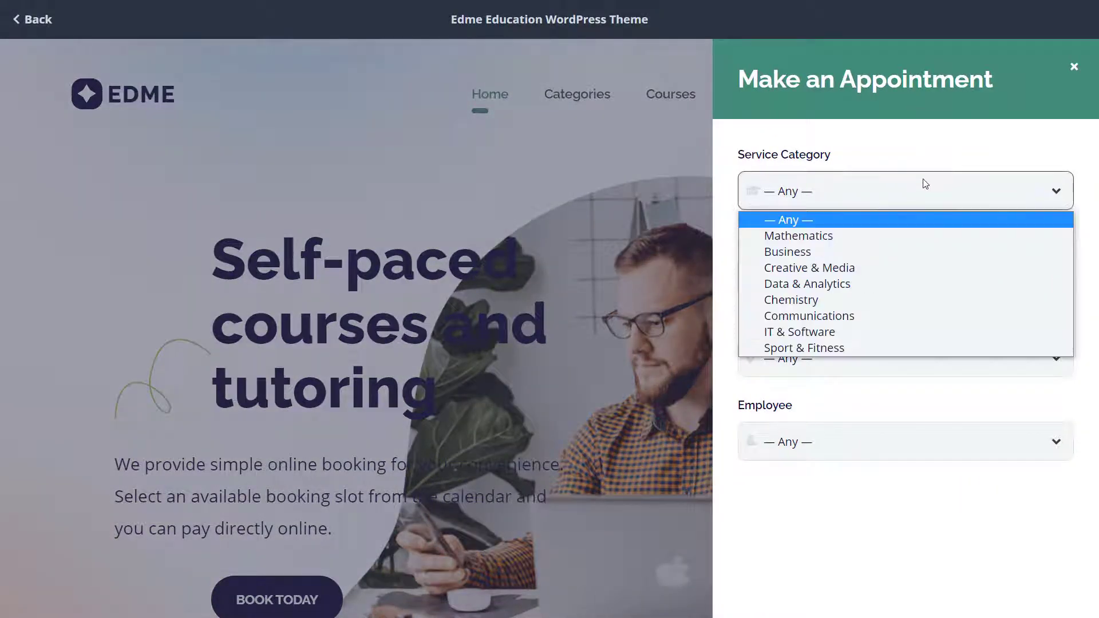
click(909, 269)
click(921, 279)
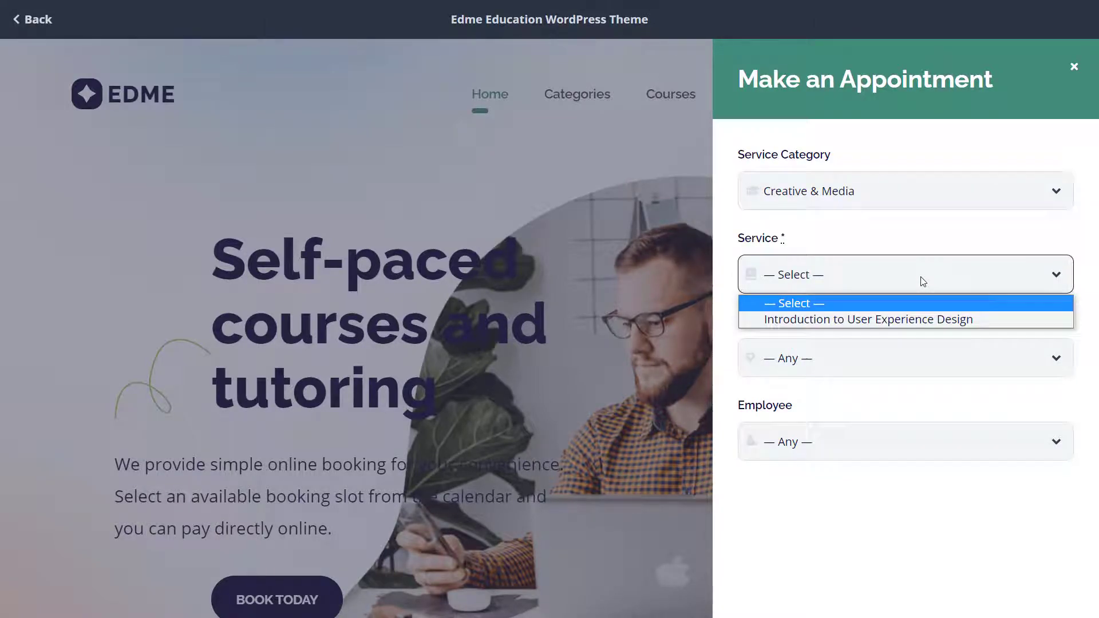
click(913, 319)
click(915, 356)
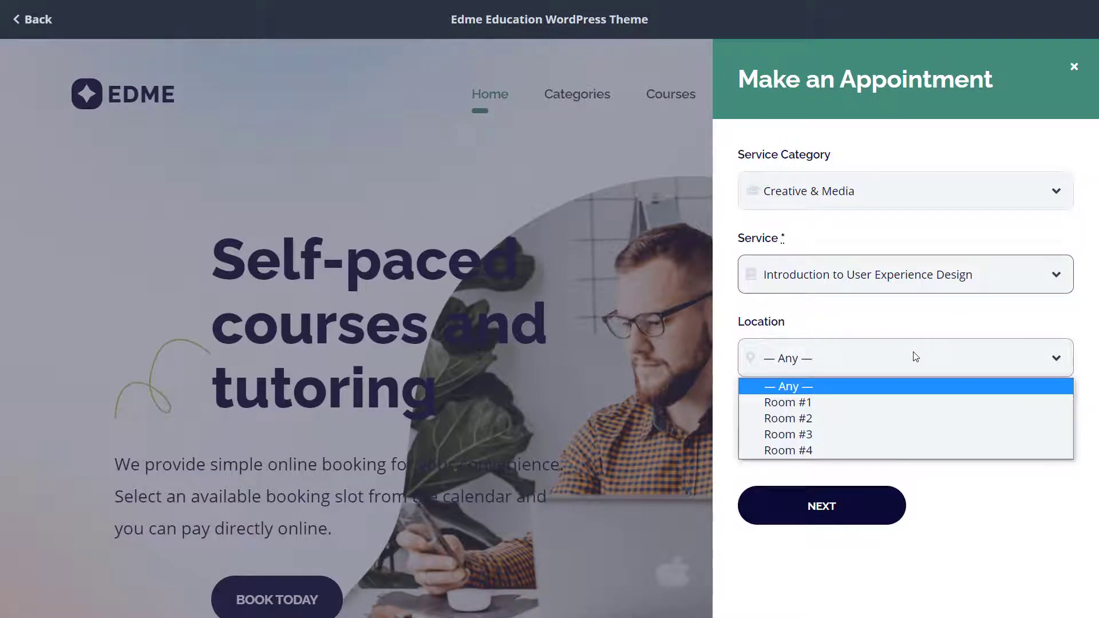
click(916, 356)
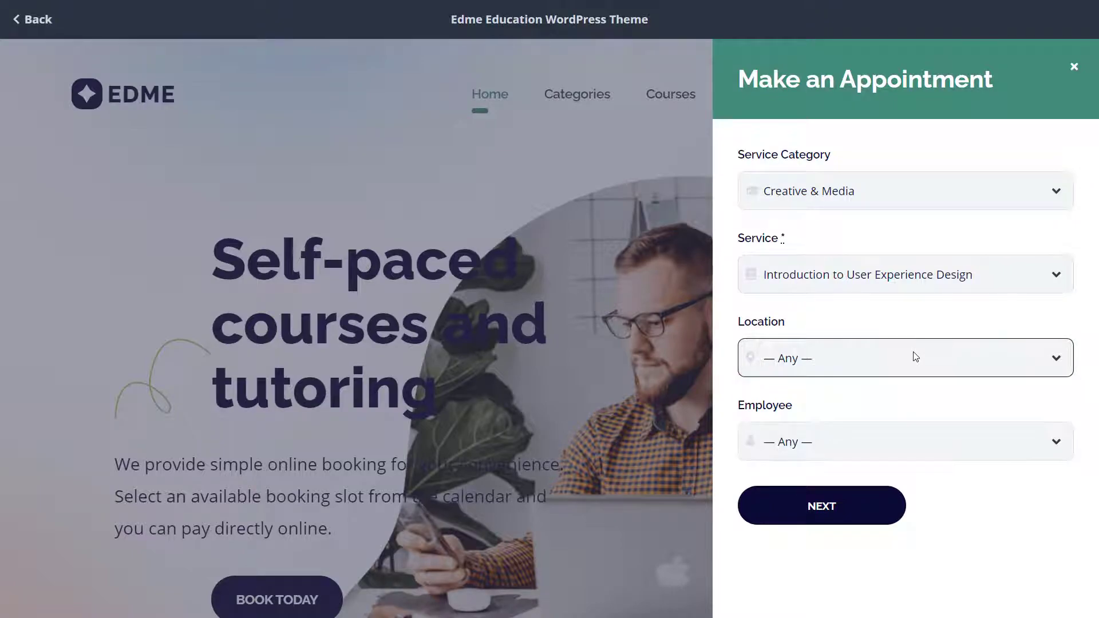
click(919, 444)
click(919, 446)
click(865, 506)
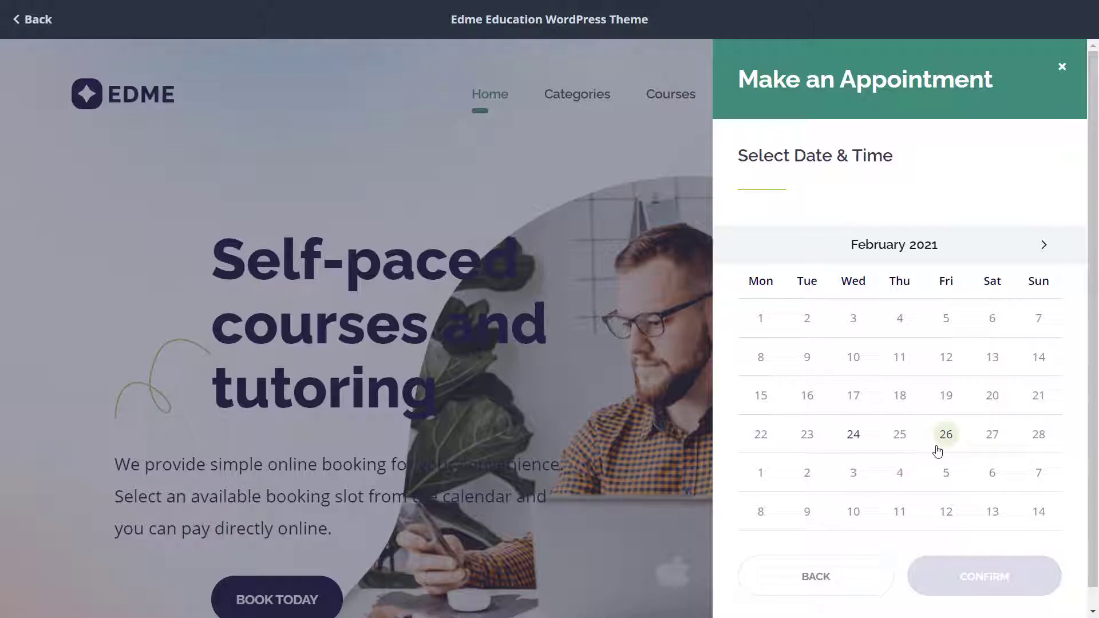
- Pick February 26 with the 11:30 am – 12:30 pm slot and confirm it
click(946, 435)
scroll(946, 444, down, 2)
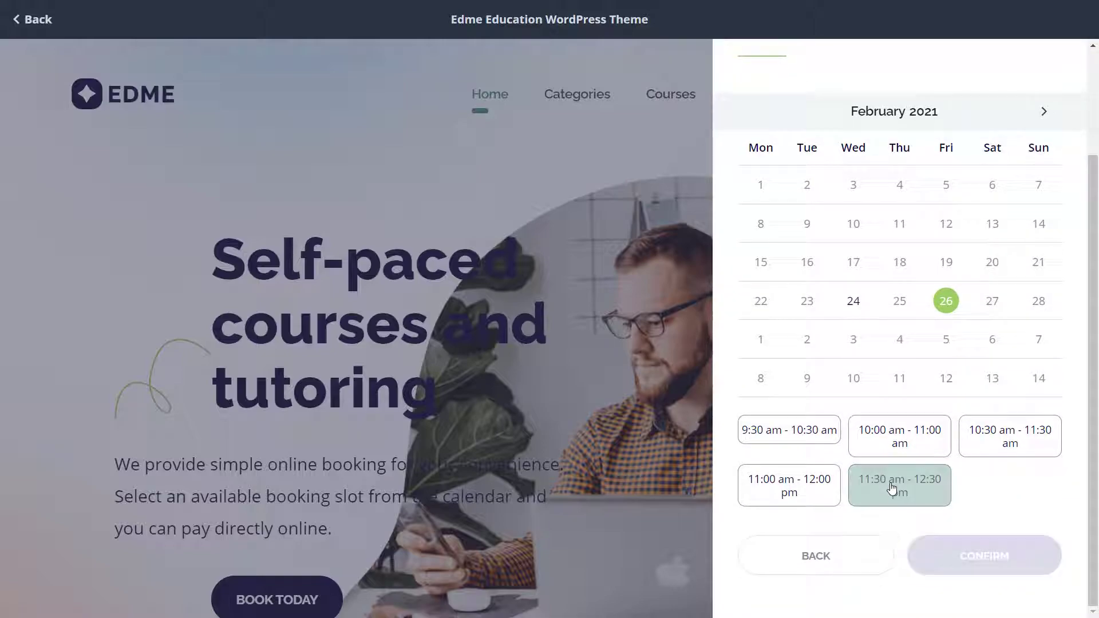
click(930, 497)
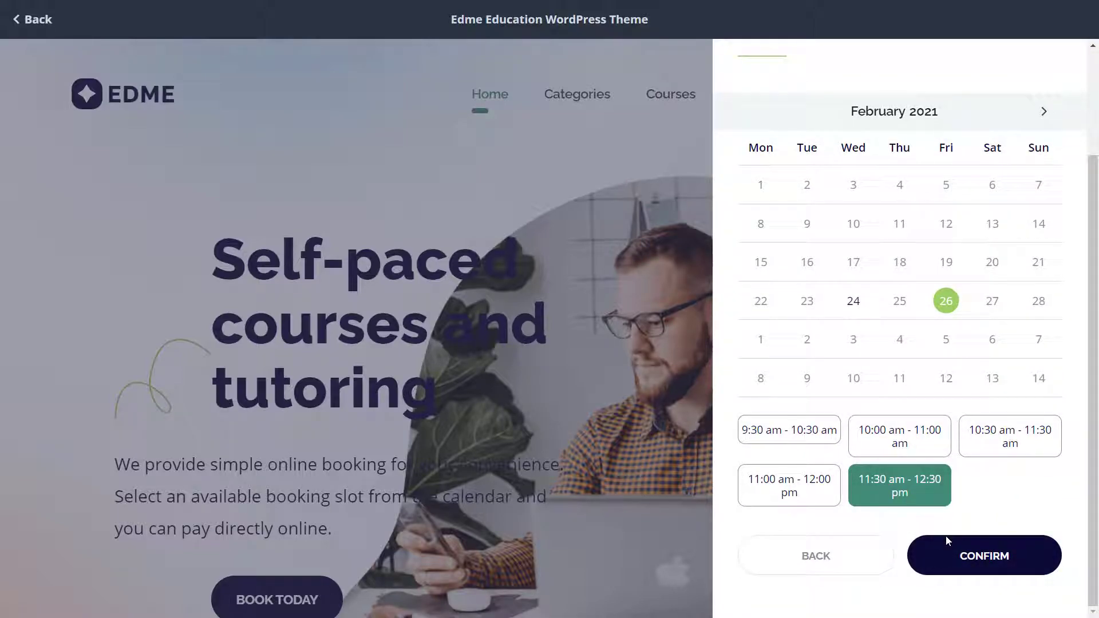
click(950, 550)
- Fill in the customer's full name, e-mail address and phone number
click(916, 322)
click(918, 406)
click(920, 488)
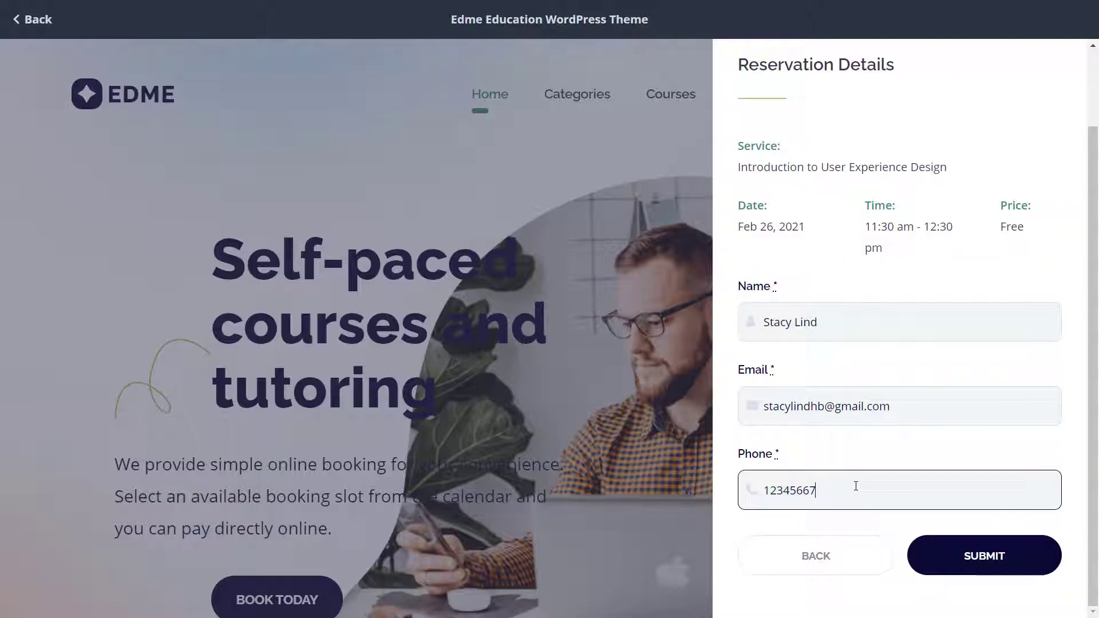
- Submit the booking, then upload, install and activate motopress-appointment-1.1.0.zip
click(971, 550)
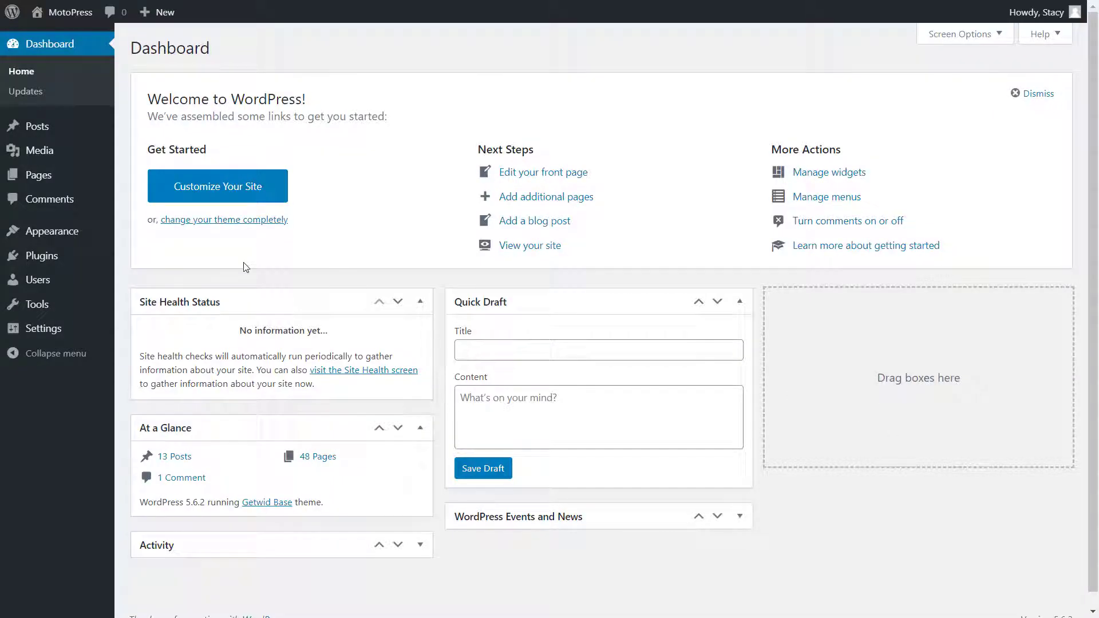
click(98, 256)
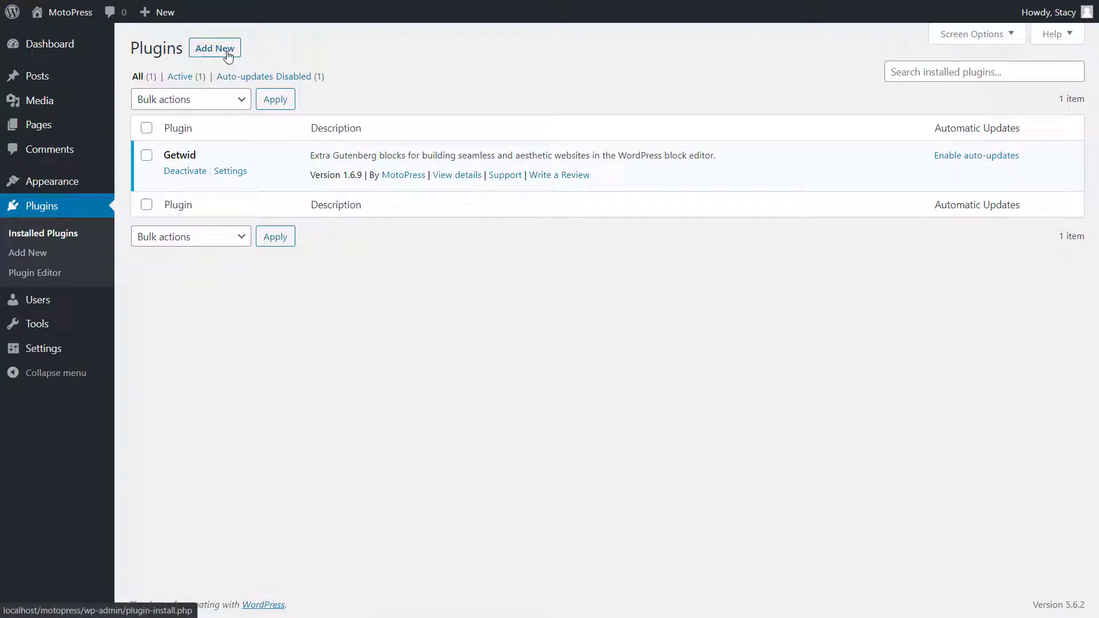
click(228, 56)
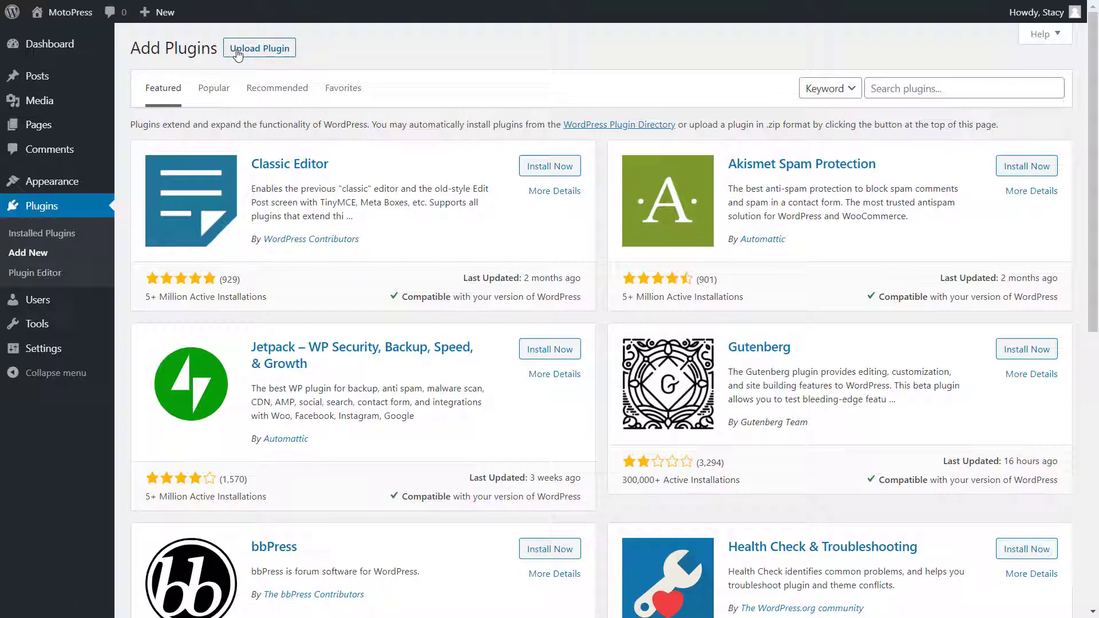
click(238, 54)
click(489, 173)
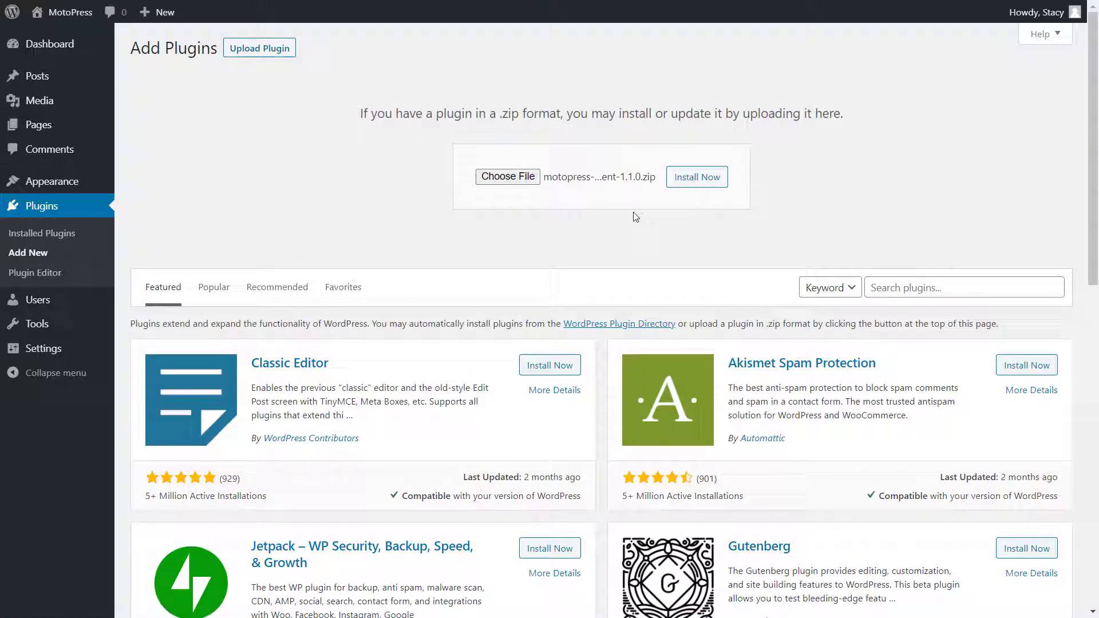
click(694, 188)
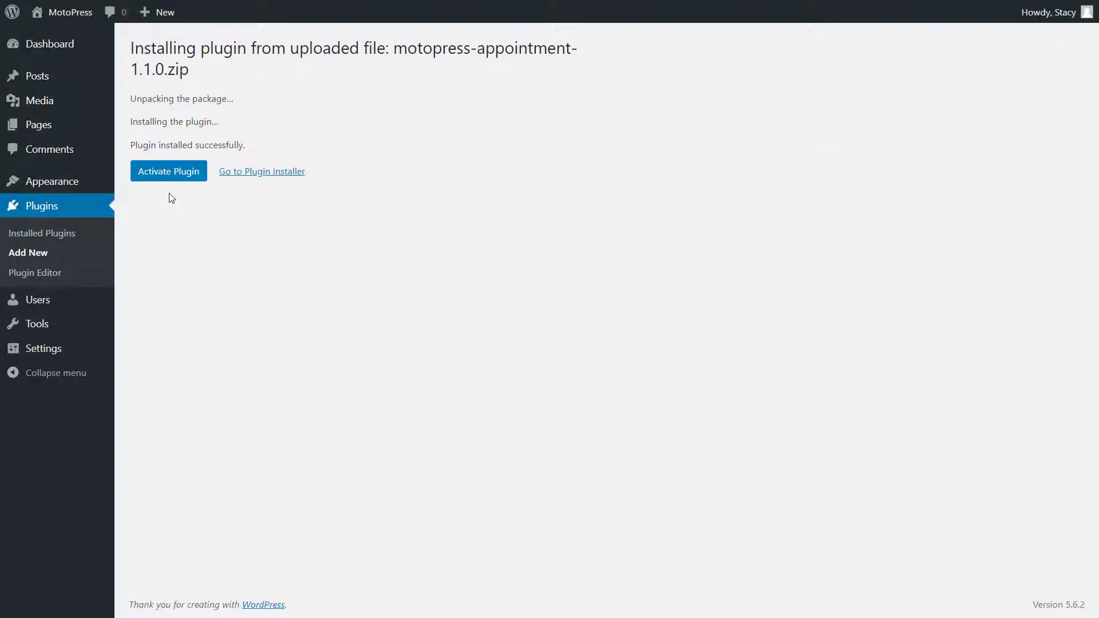
click(170, 177)
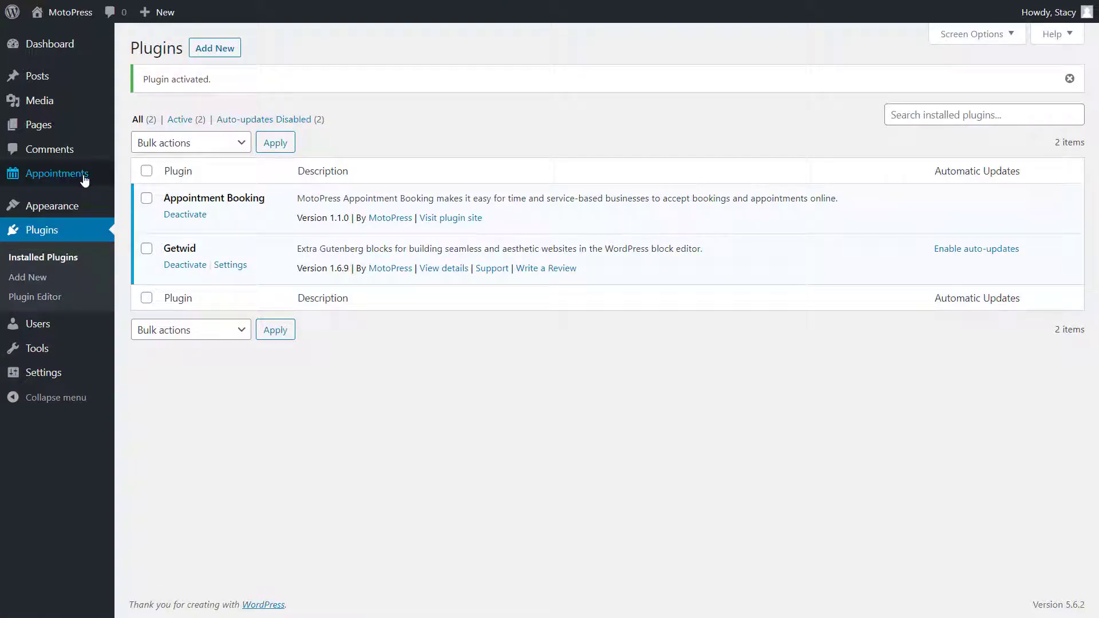
- Set time step 10 and status Pending, keep Euro before amounts, and save the settings
mouse_move(85, 181)
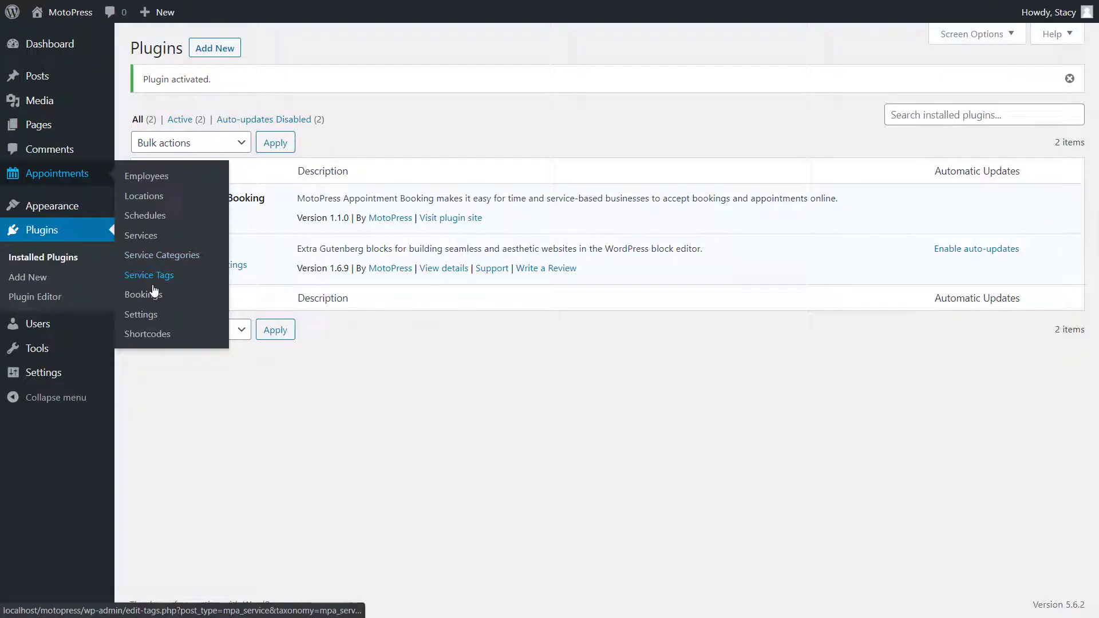
click(149, 318)
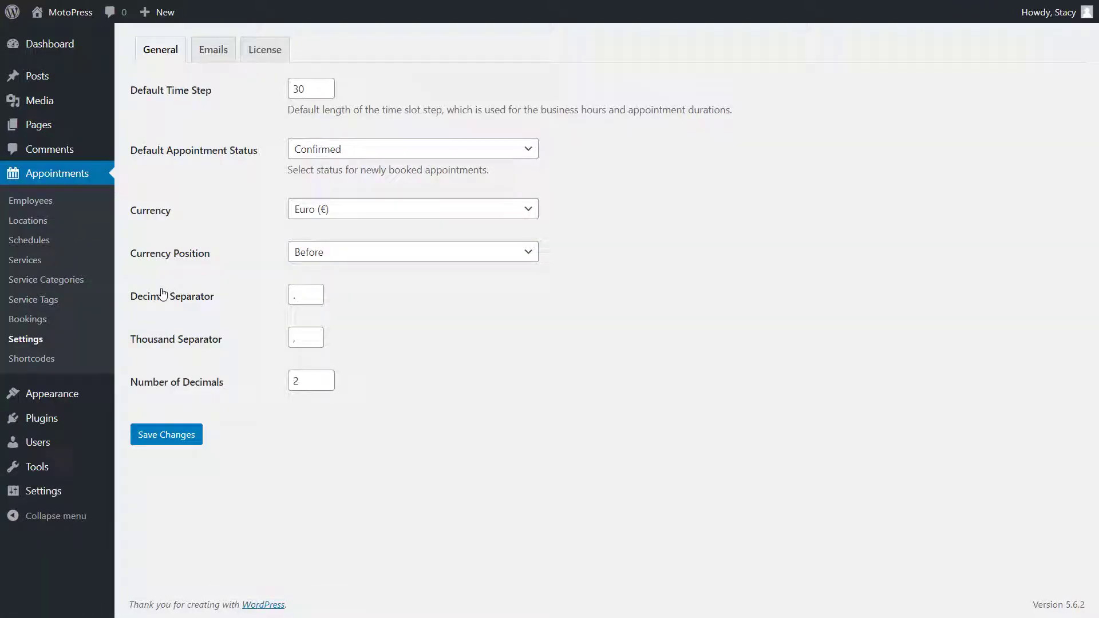
click(299, 87)
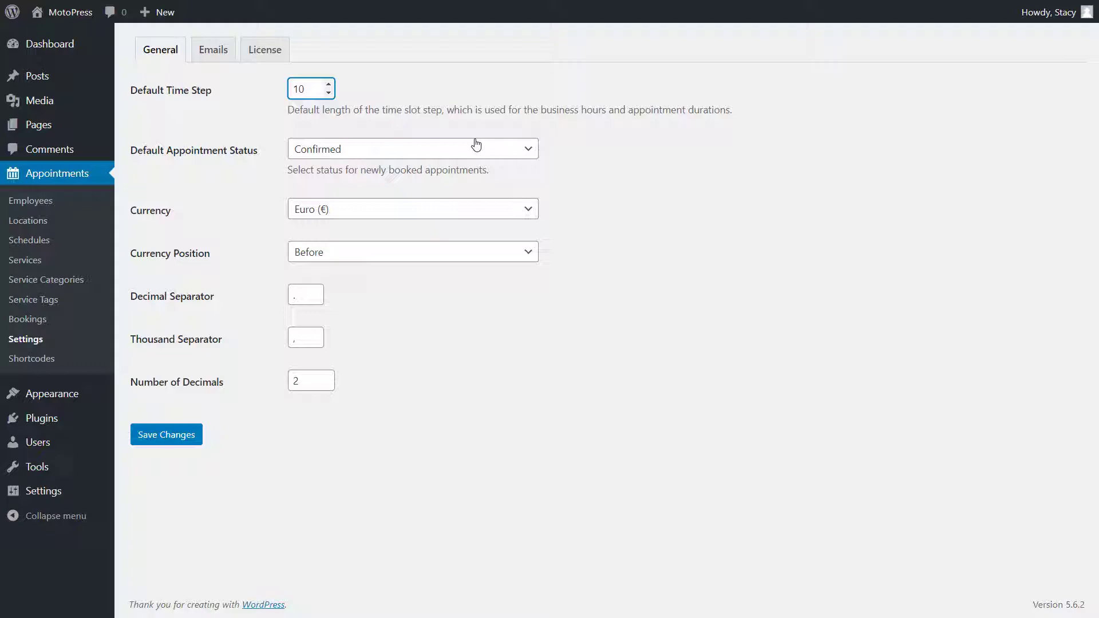
click(477, 146)
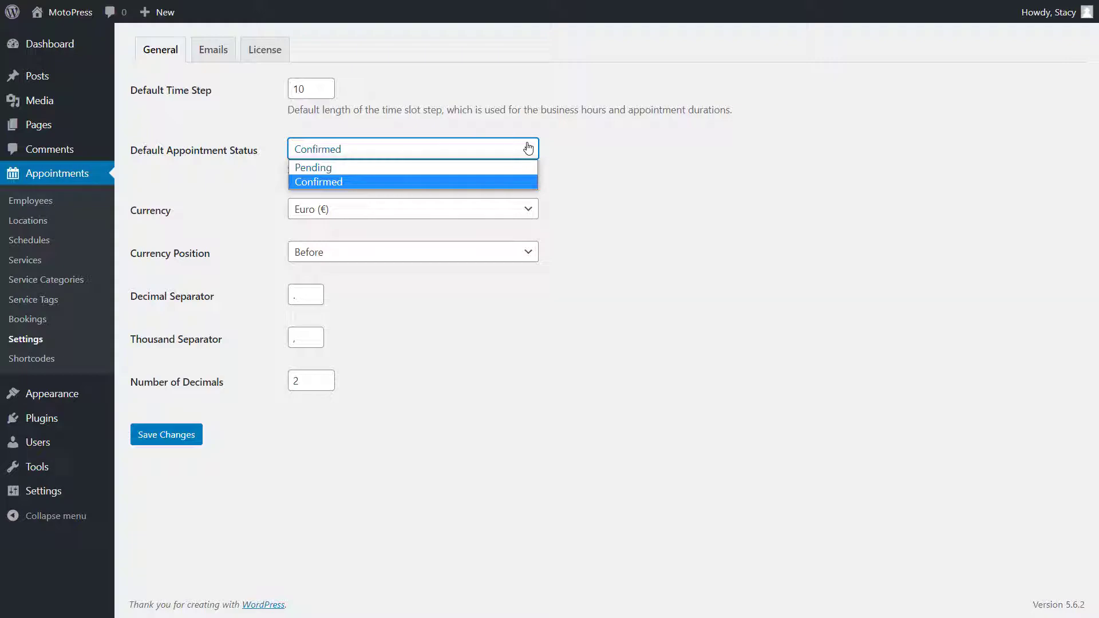
click(514, 167)
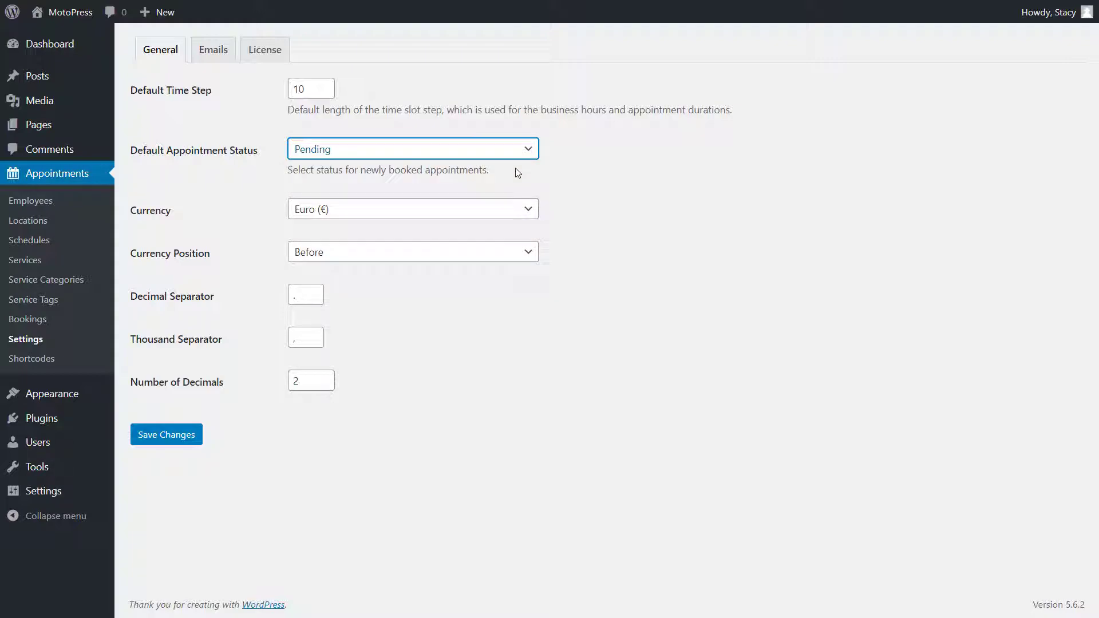
click(509, 214)
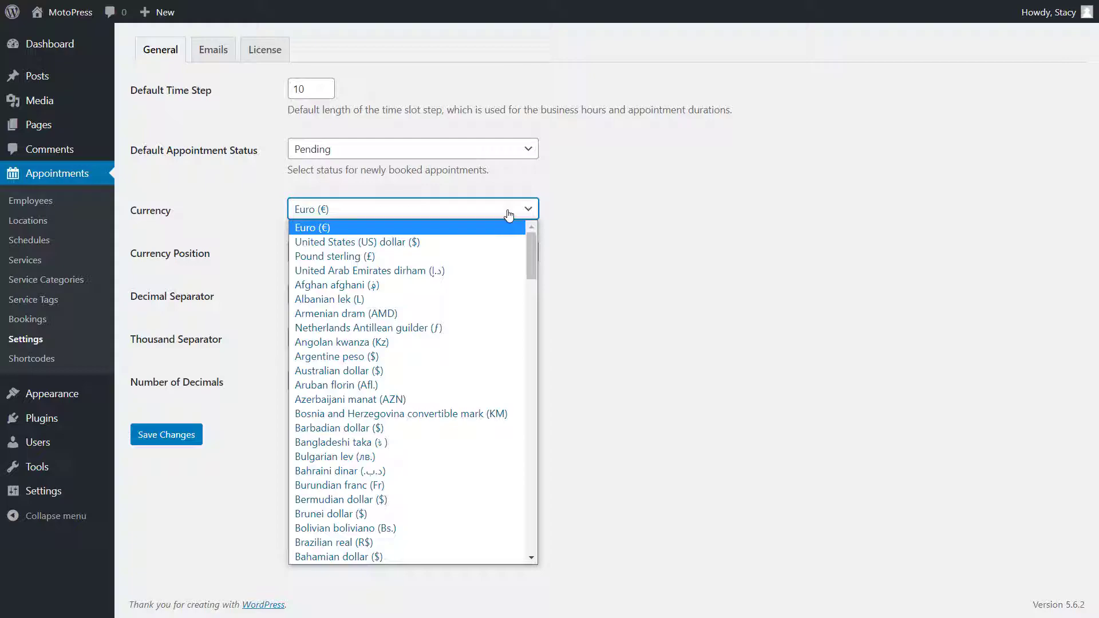
click(551, 218)
click(519, 255)
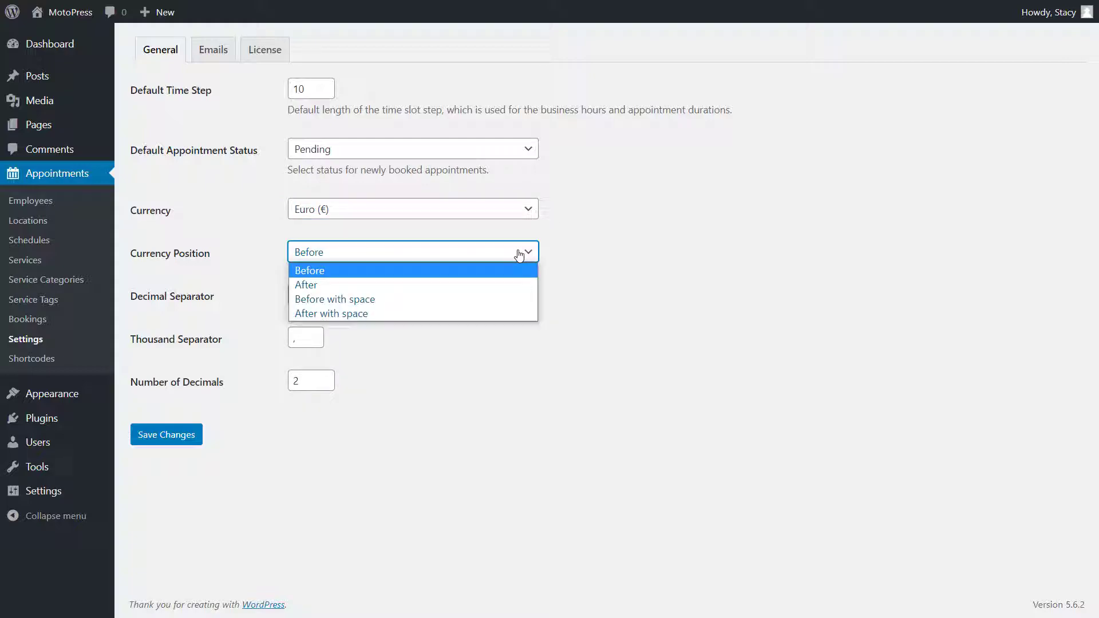
click(554, 260)
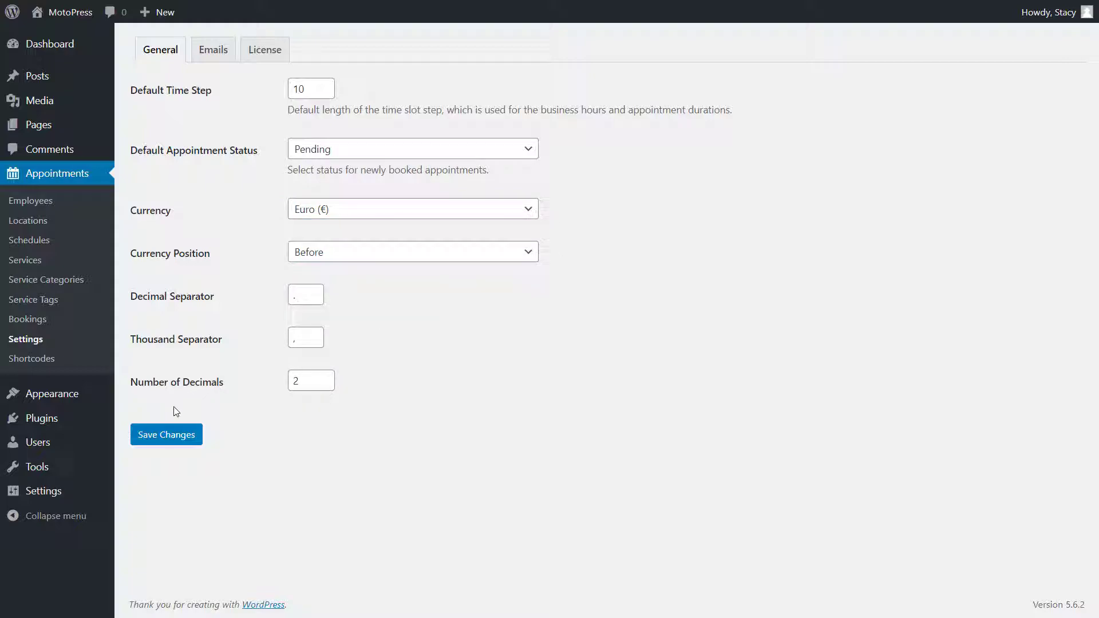
click(171, 434)
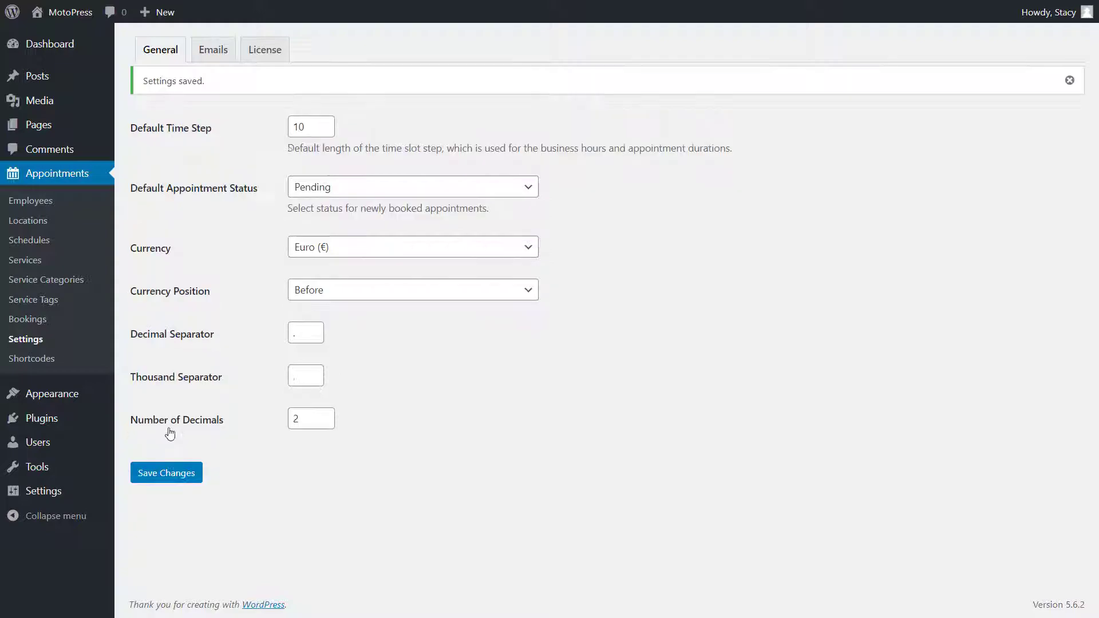
- Go to the Emails settings and open the admin Pending Booking Email for editing
click(218, 52)
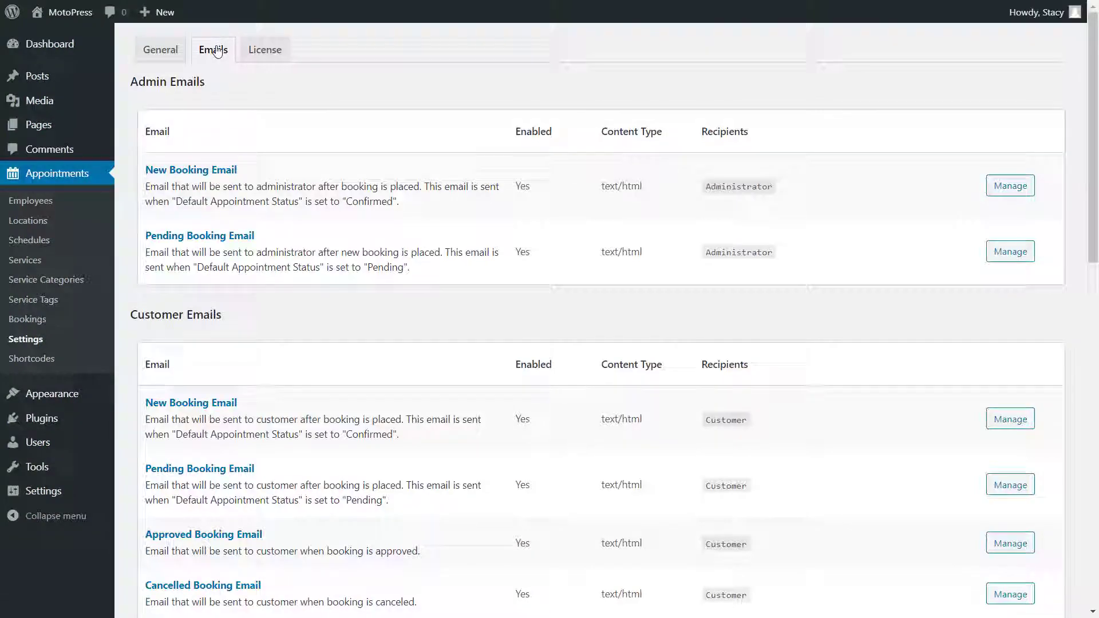
scroll(218, 51, down, 1)
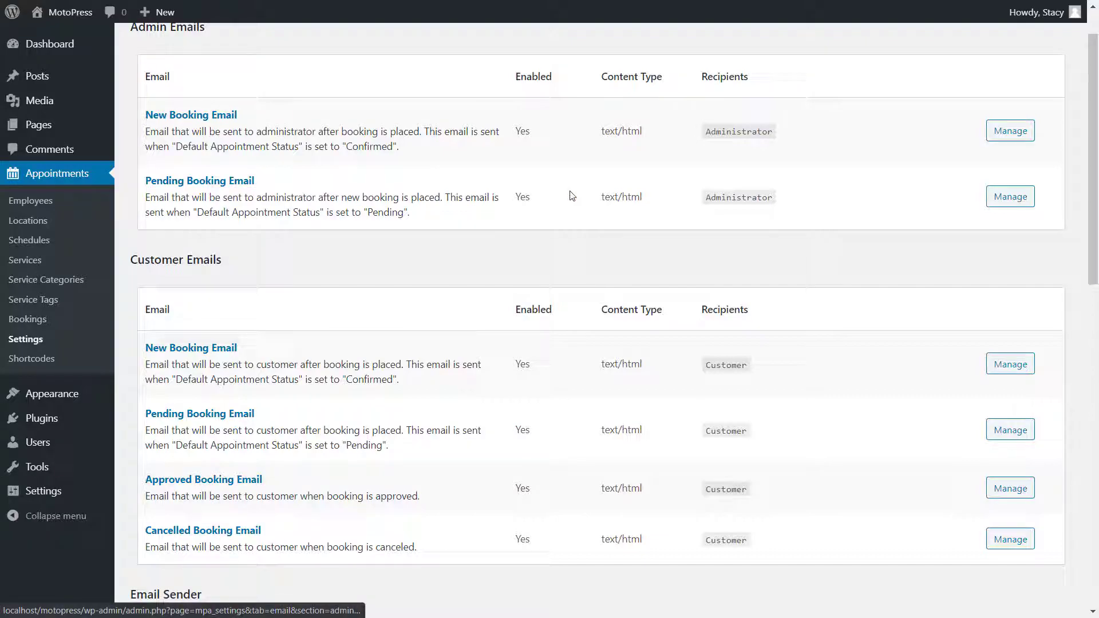
click(993, 200)
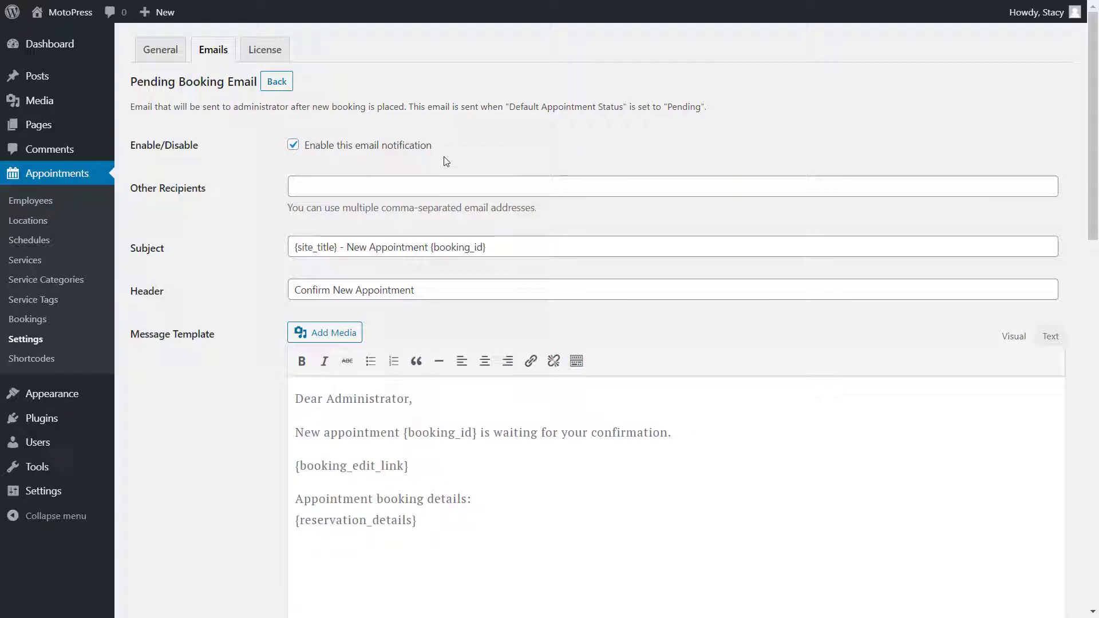
- Review the Pending Booking Email's toggle, recipients, subject, header and {booking_edit_link} tag
click(424, 147)
click(425, 147)
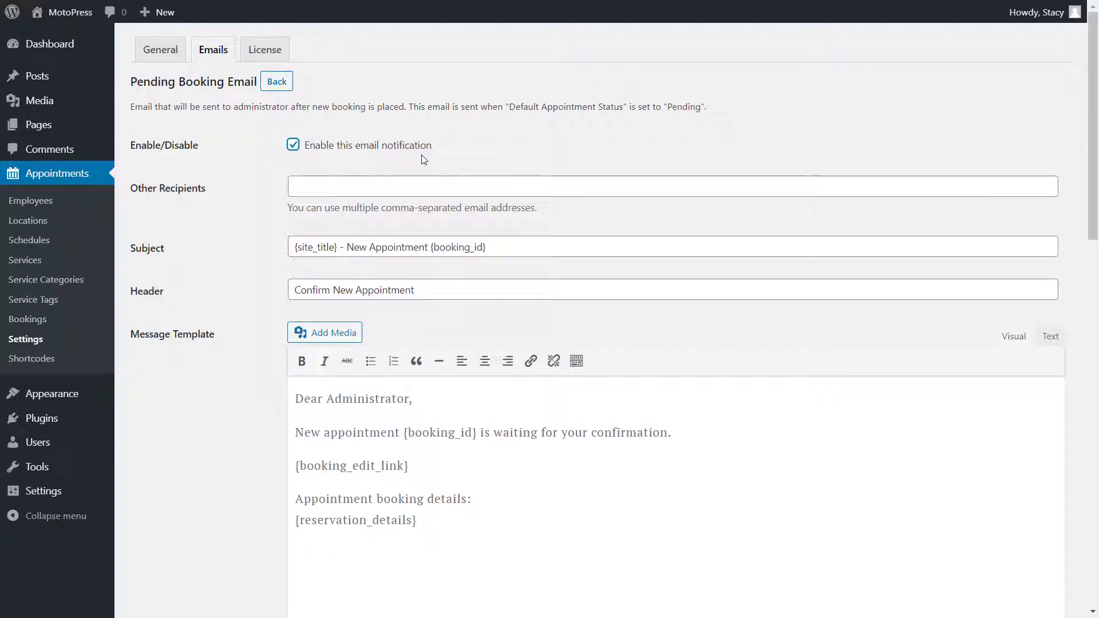
click(417, 184)
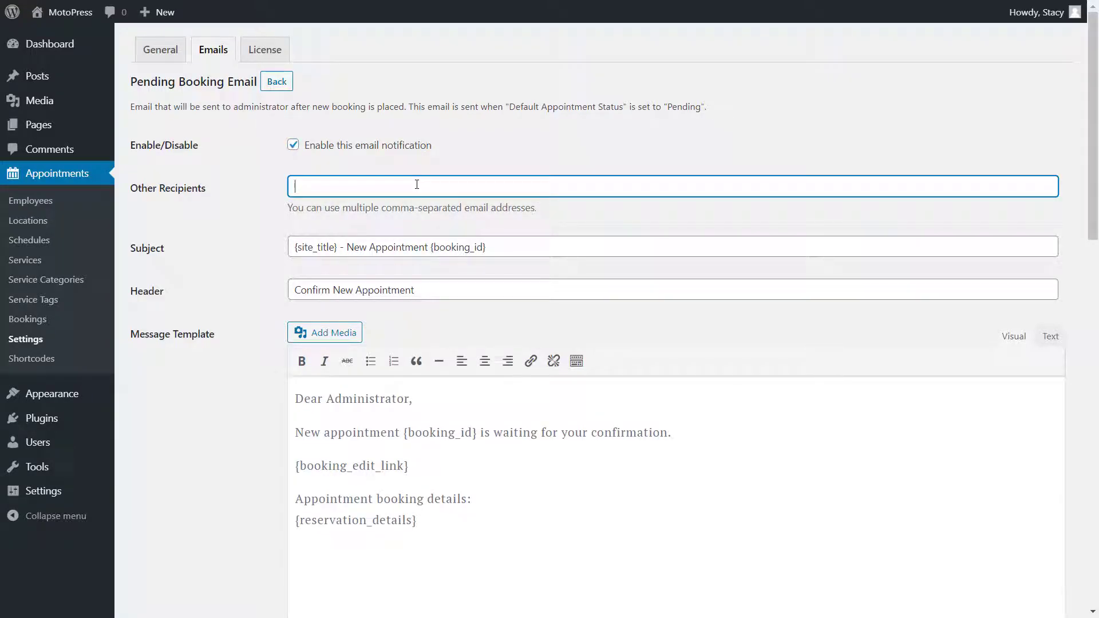
click(494, 246)
click(481, 283)
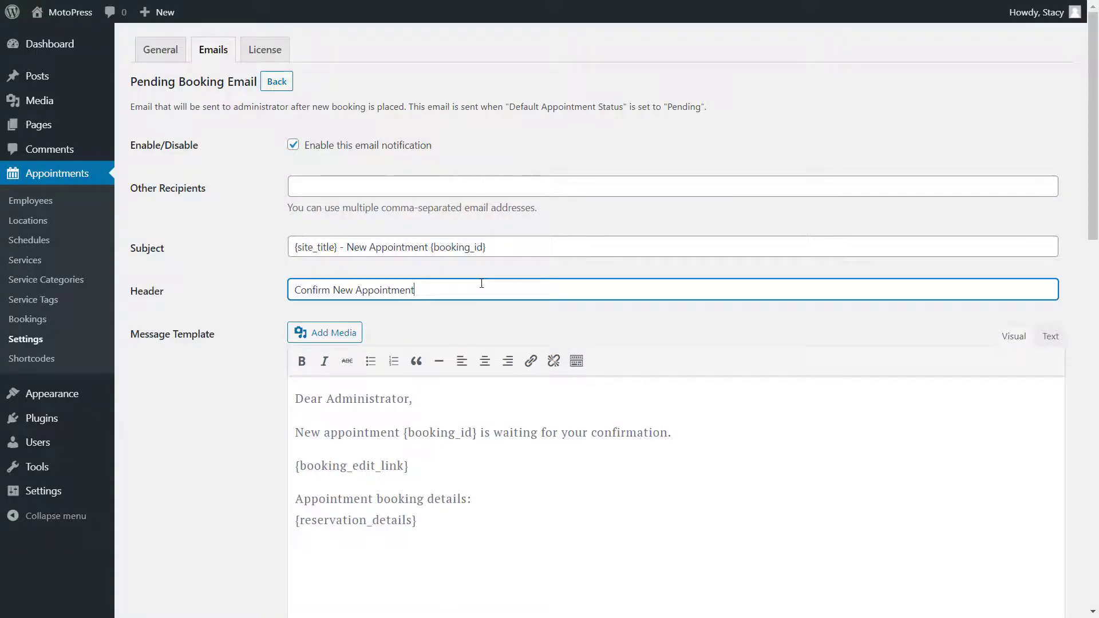
click(522, 474)
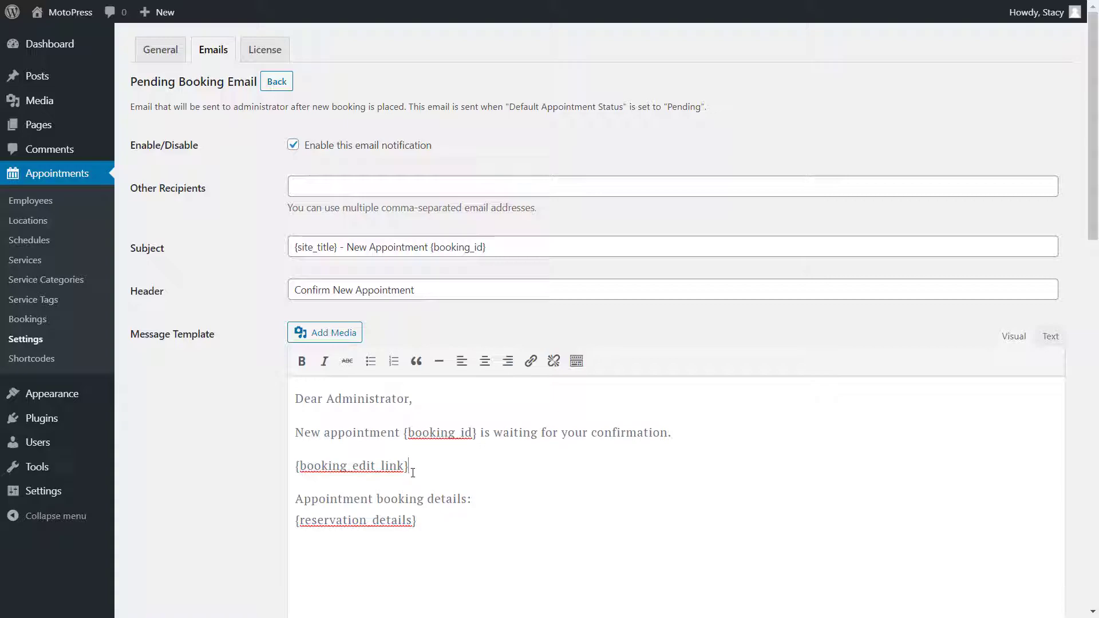
drag(410, 470, 284, 469)
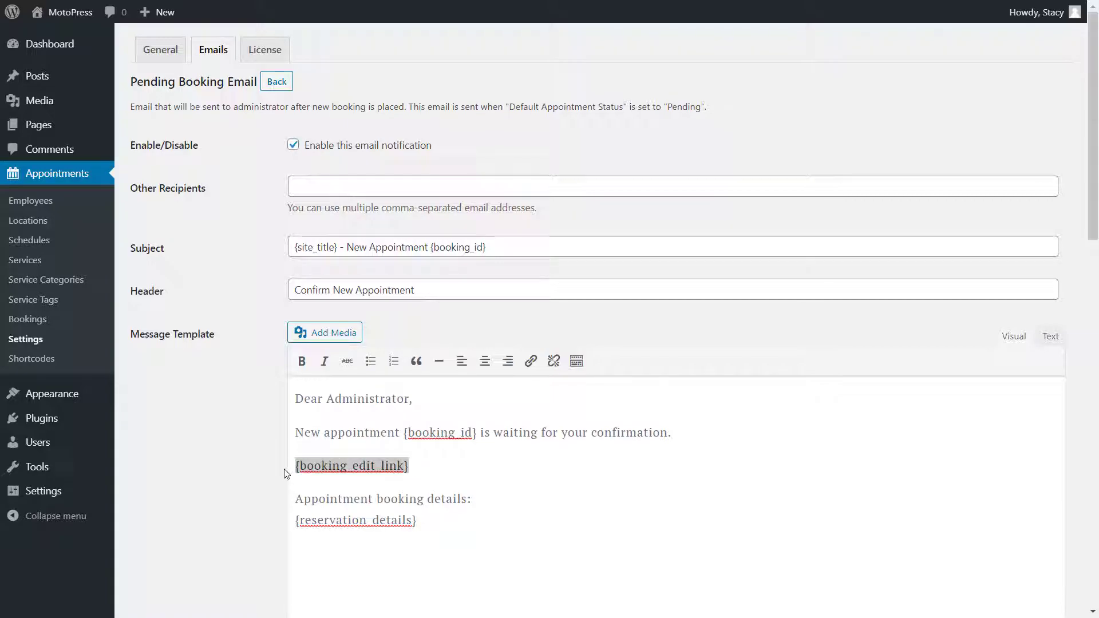
- Inspect the {reservation_details} tag, then return to Emails to view Template Parts
scroll(535, 509, down, 1)
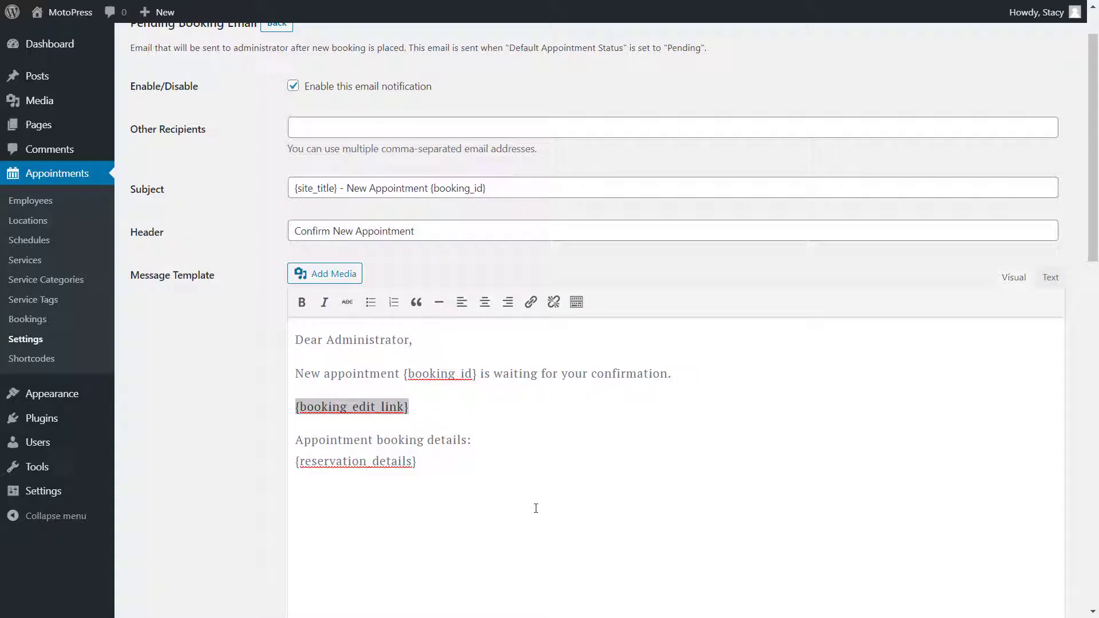
scroll(535, 509, down, 9)
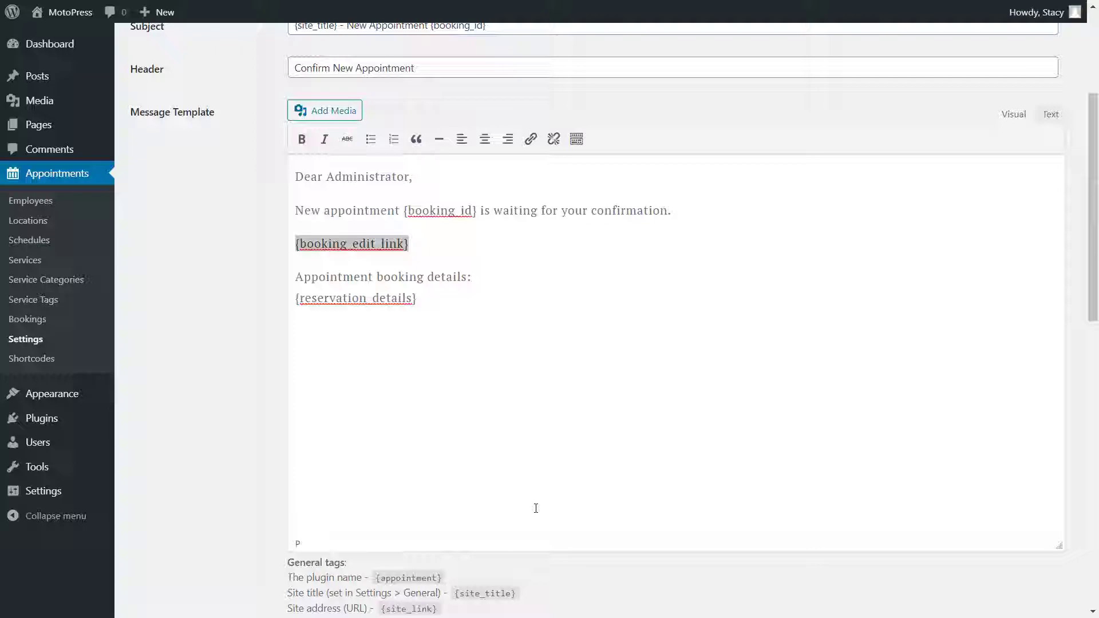
scroll(535, 508, down, 3)
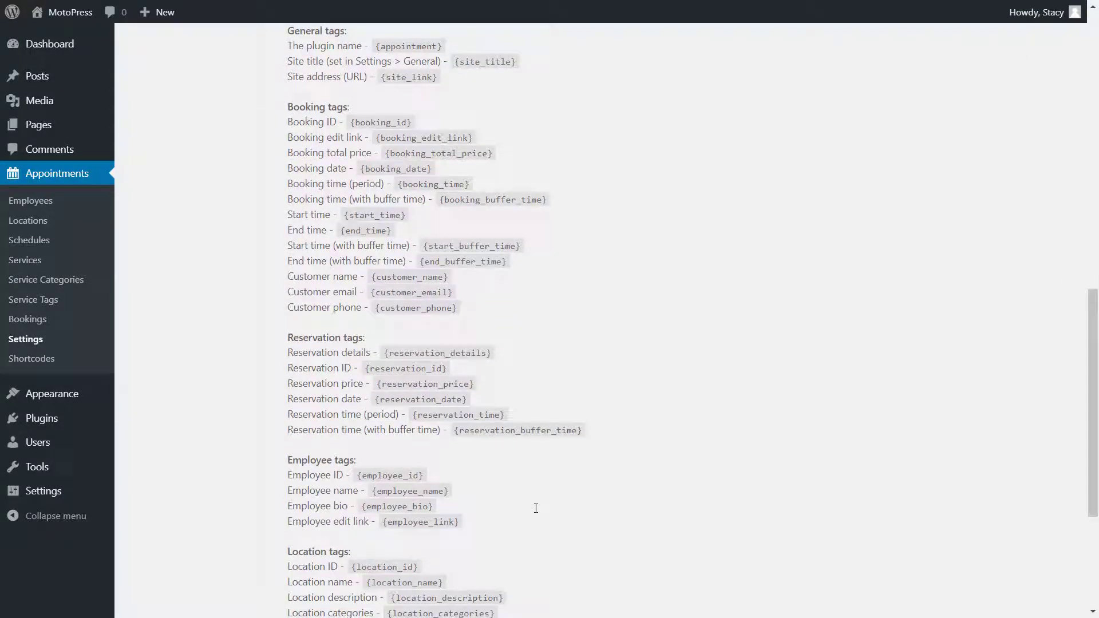
scroll(536, 511, down, 2)
scroll(536, 511, down, 2)
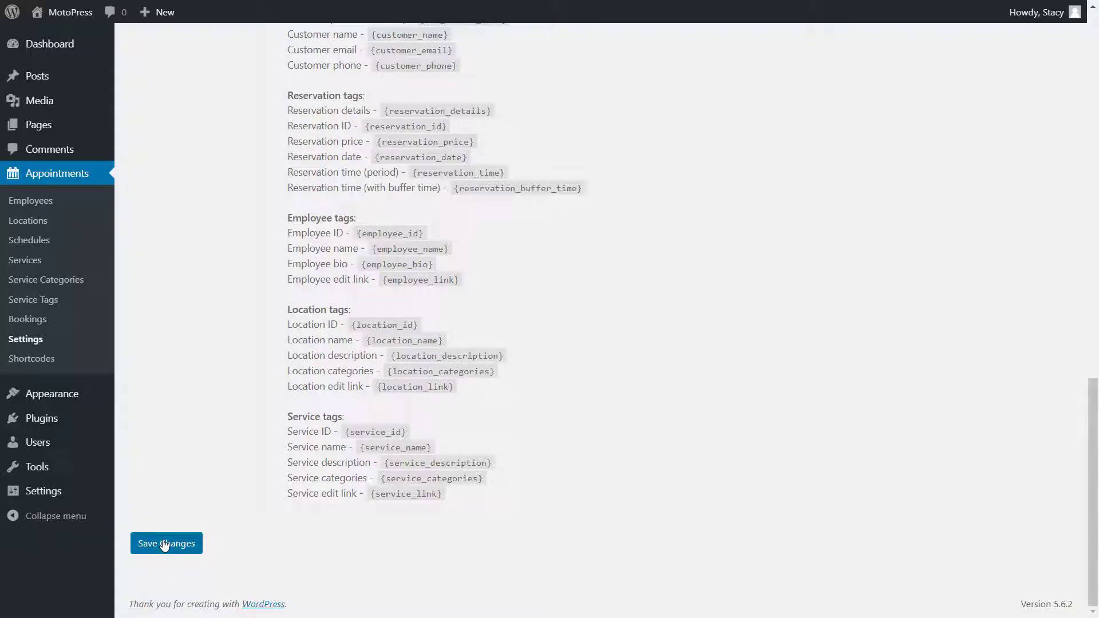
scroll(164, 544, up, 16)
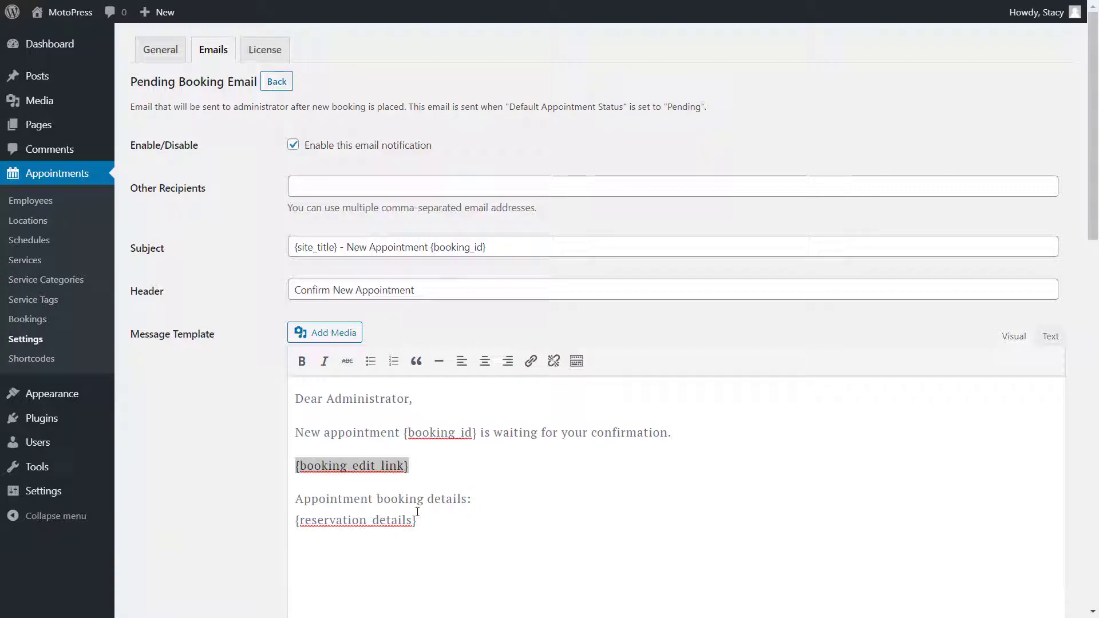
drag(418, 519, 286, 543)
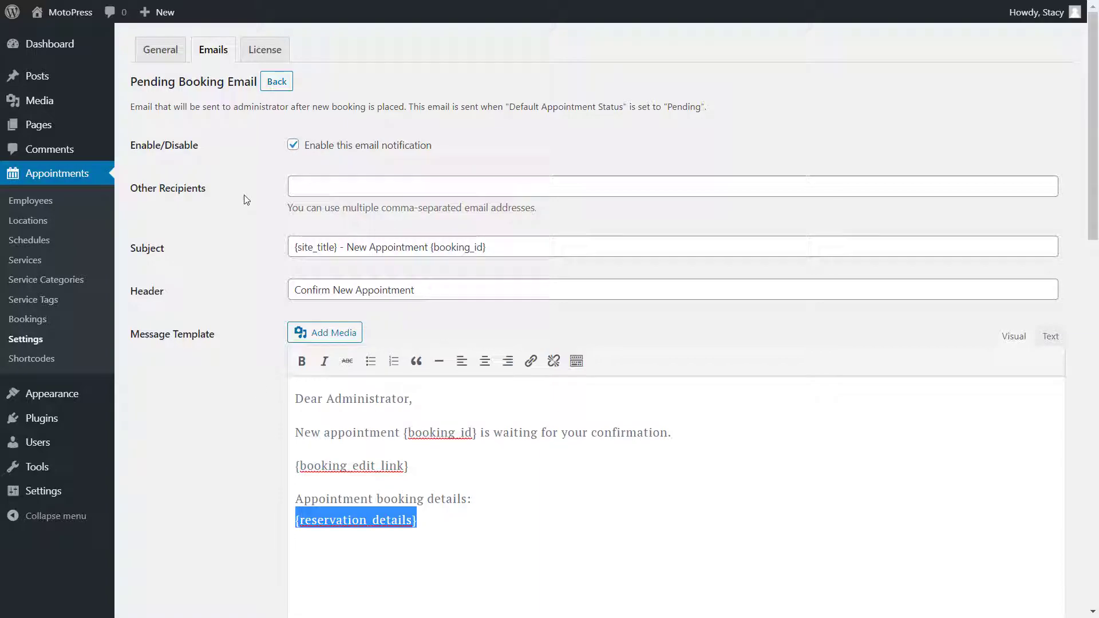
click(277, 83)
scroll(272, 190, down, 12)
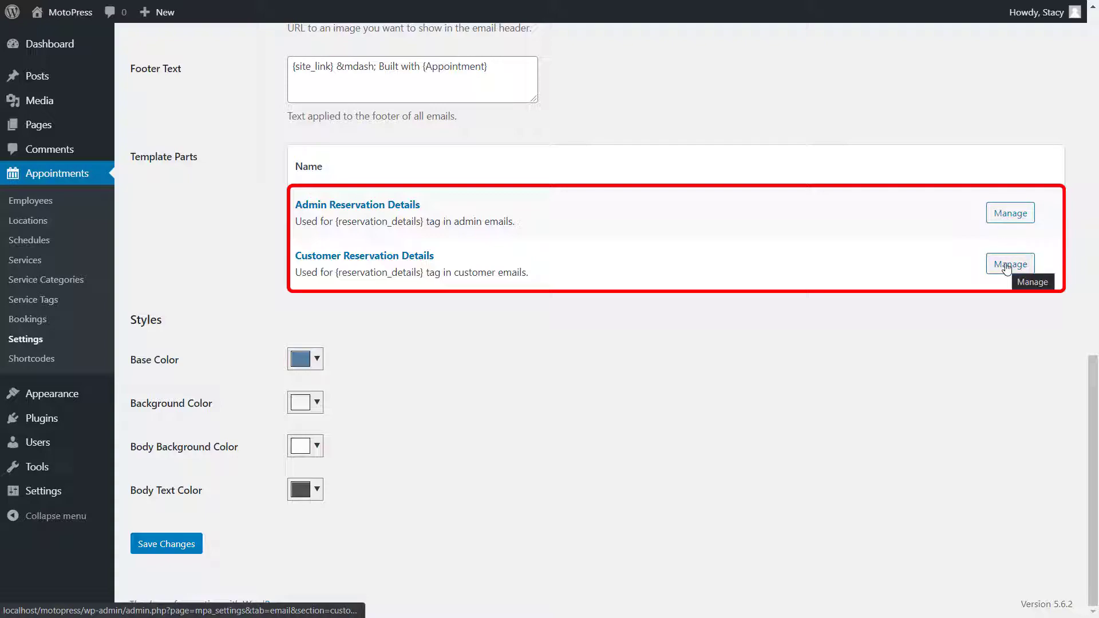
- Change the email Base Color to green #33ca37 and save the email settings
scroll(924, 253, up, 5)
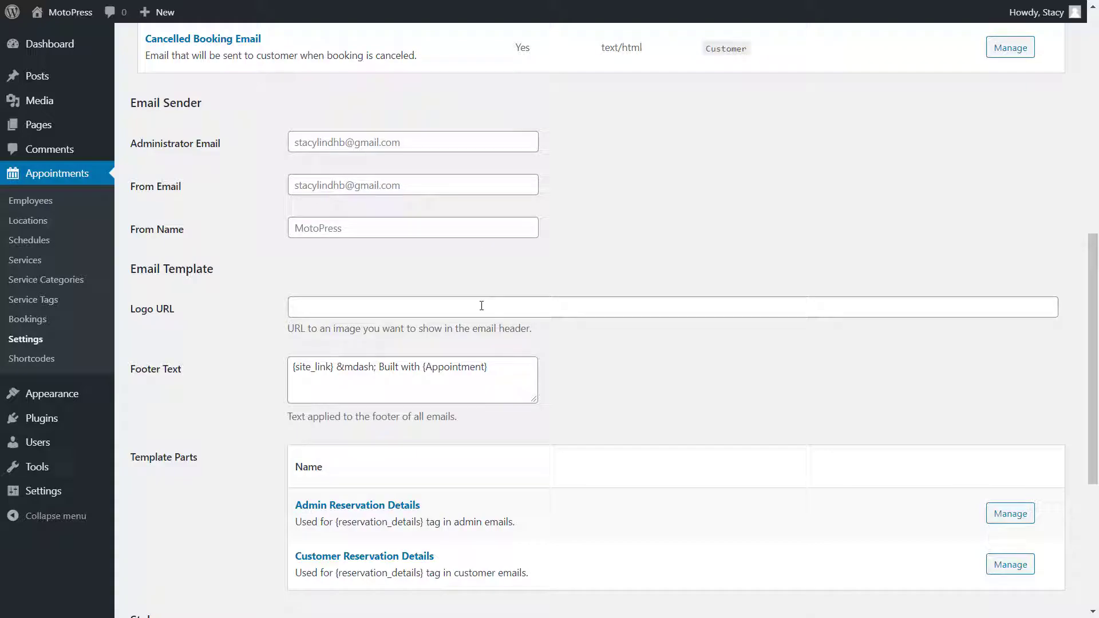
click(500, 368)
scroll(501, 367, down, 1)
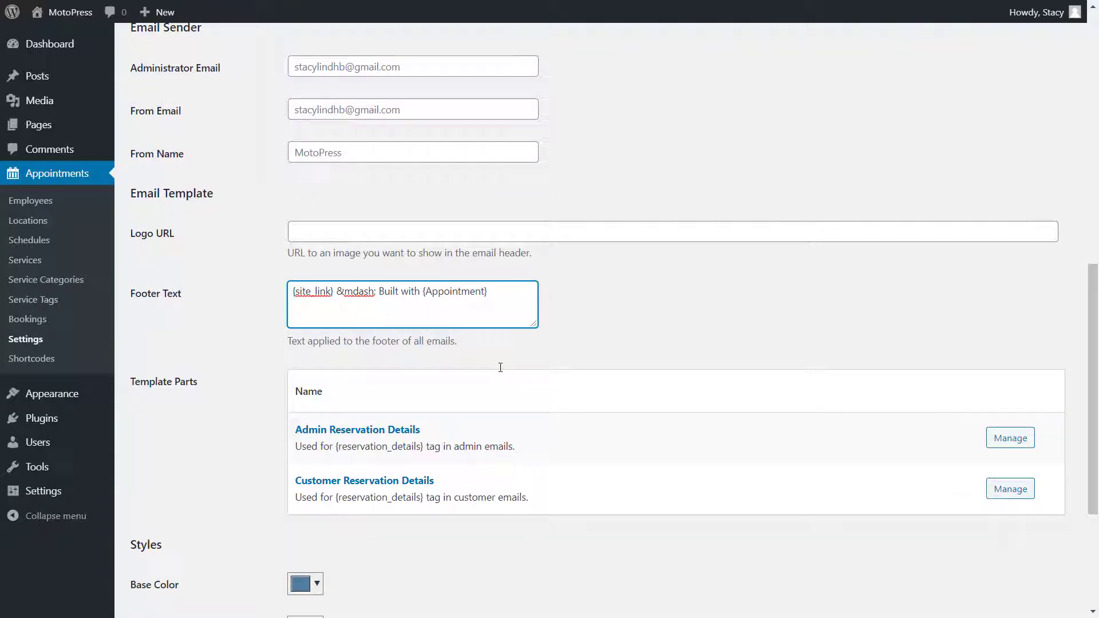
scroll(500, 369, down, 3)
click(317, 359)
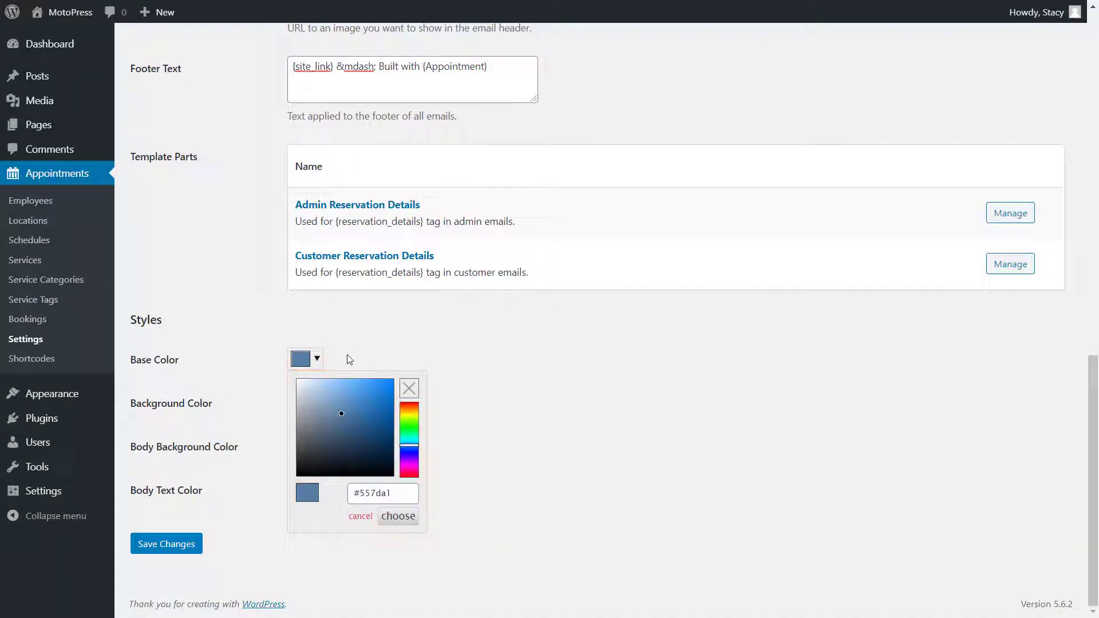
drag(409, 444, 409, 427)
drag(344, 413, 368, 401)
click(430, 317)
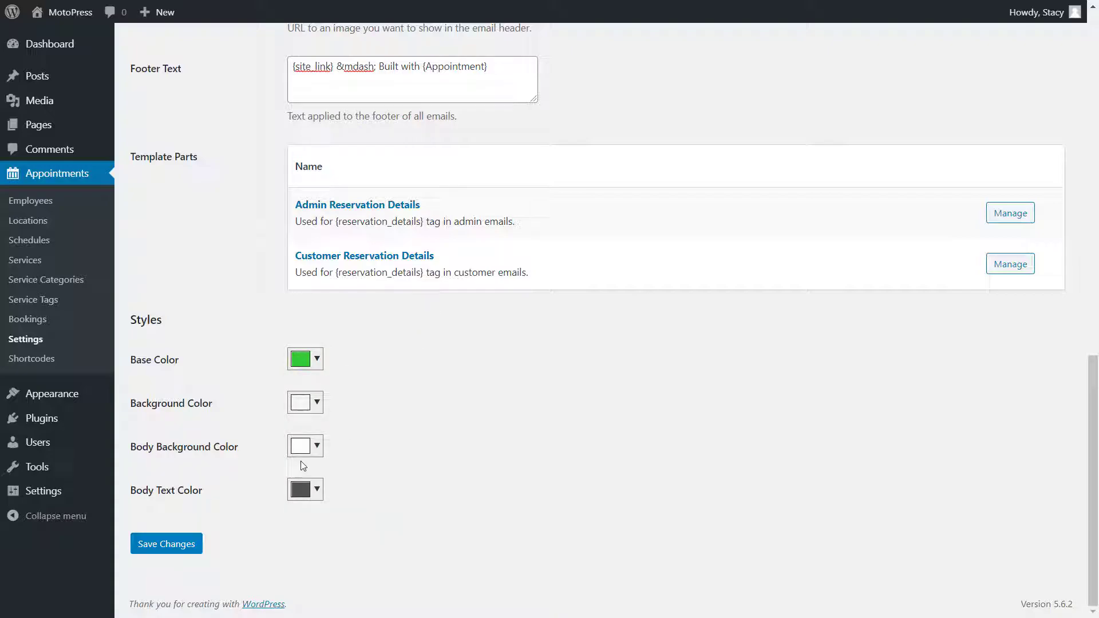
click(190, 545)
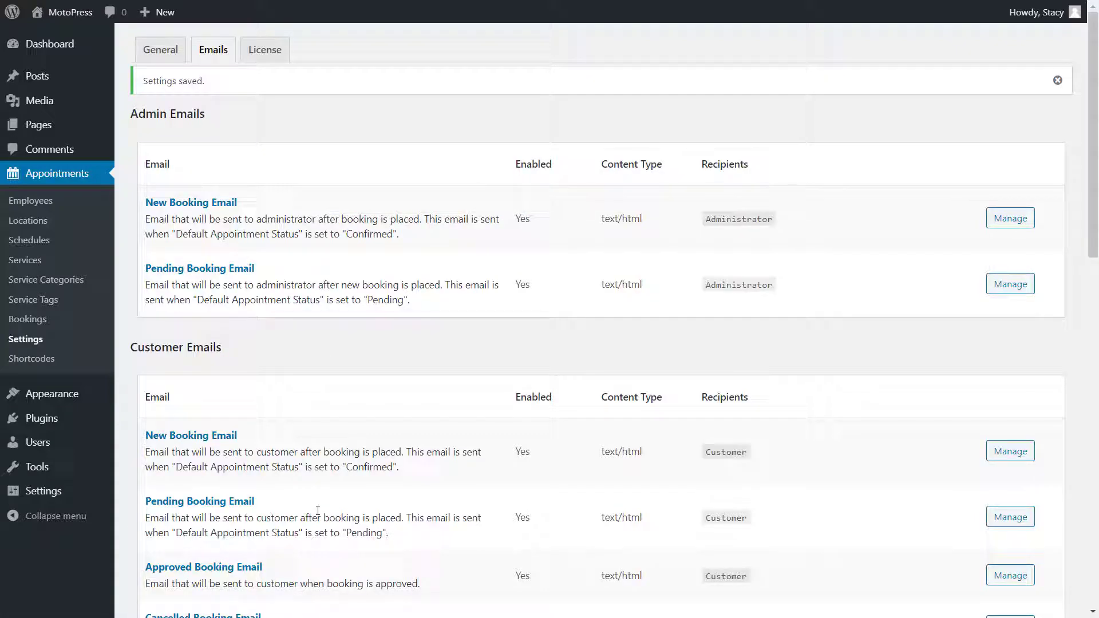
- Publish a Stylist / Make-Up Artist employee with pasted name, bio, skills list and featured photo
click(89, 203)
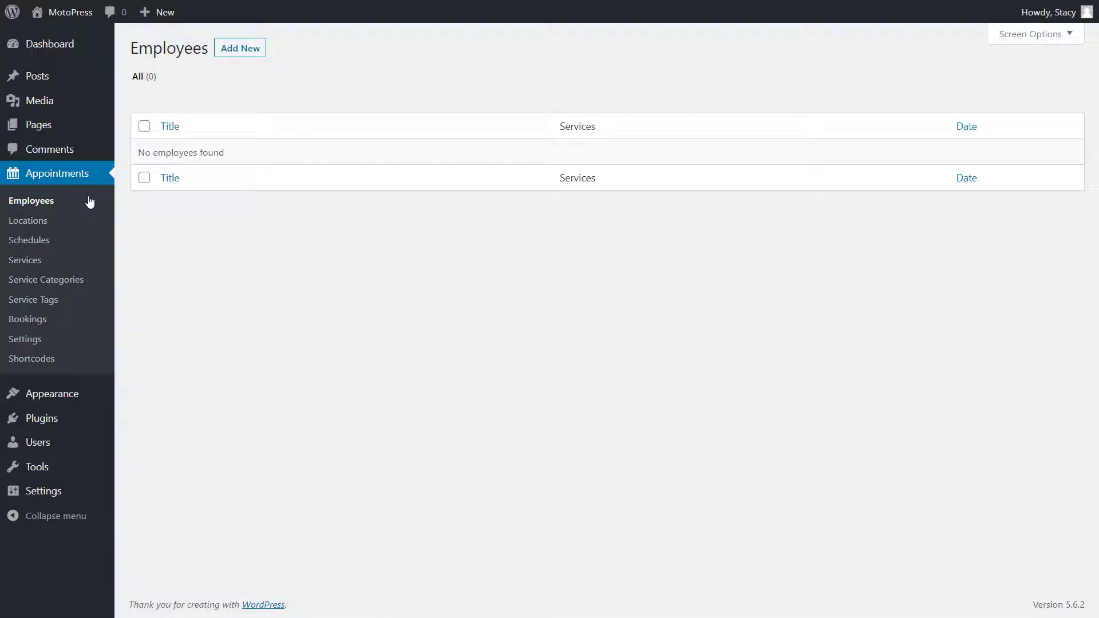
click(252, 50)
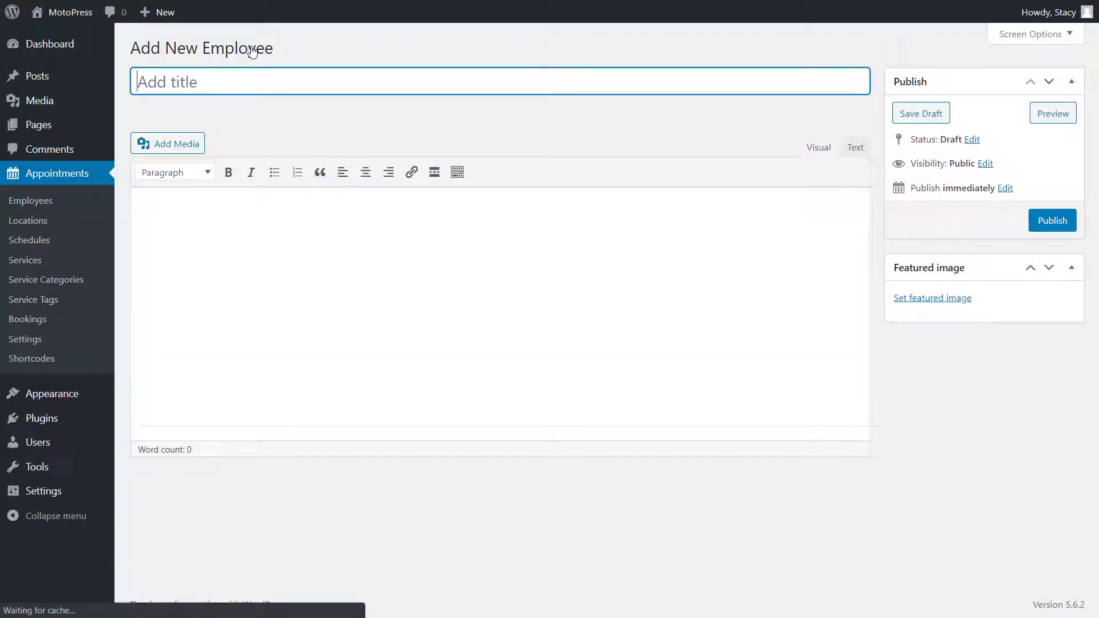
click(248, 208)
text(Stylist / Make-Up Artist A graduate of the Soho Institute, Gloria has spent over a decade mastering her craft through continued education. She loves personalizing classic shapes with a modern twist! styling color cut texture-treatment)
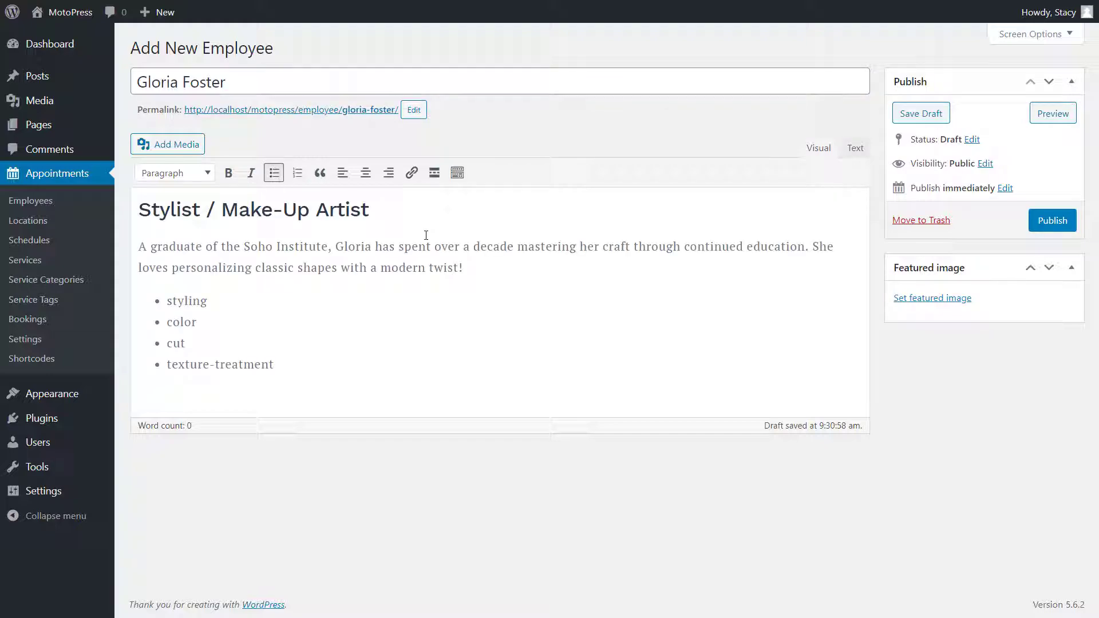
click(904, 298)
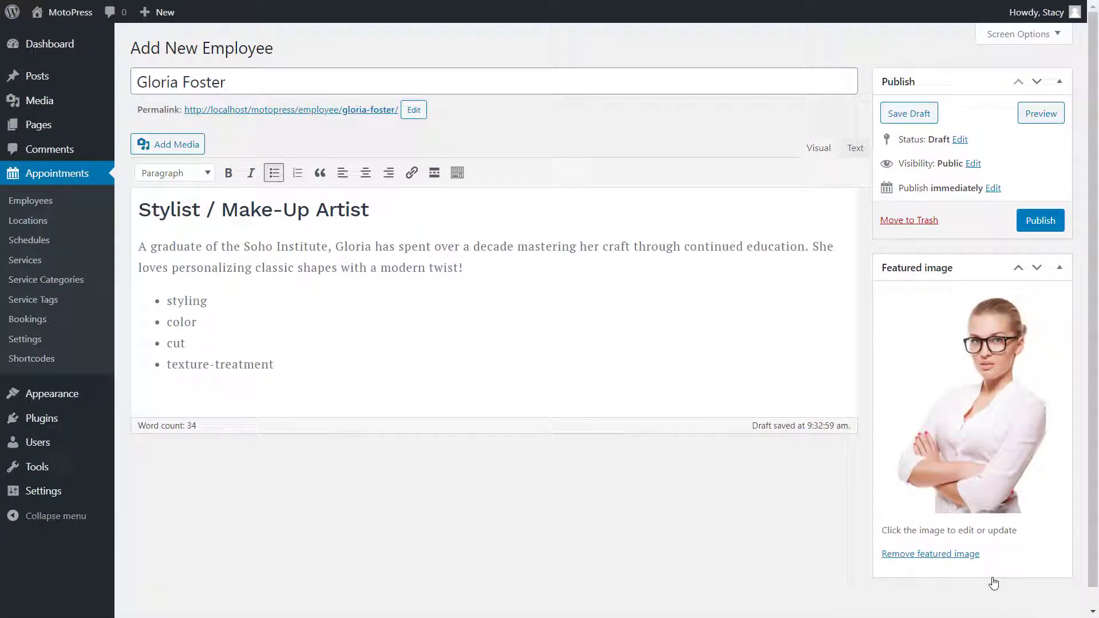
click(1045, 226)
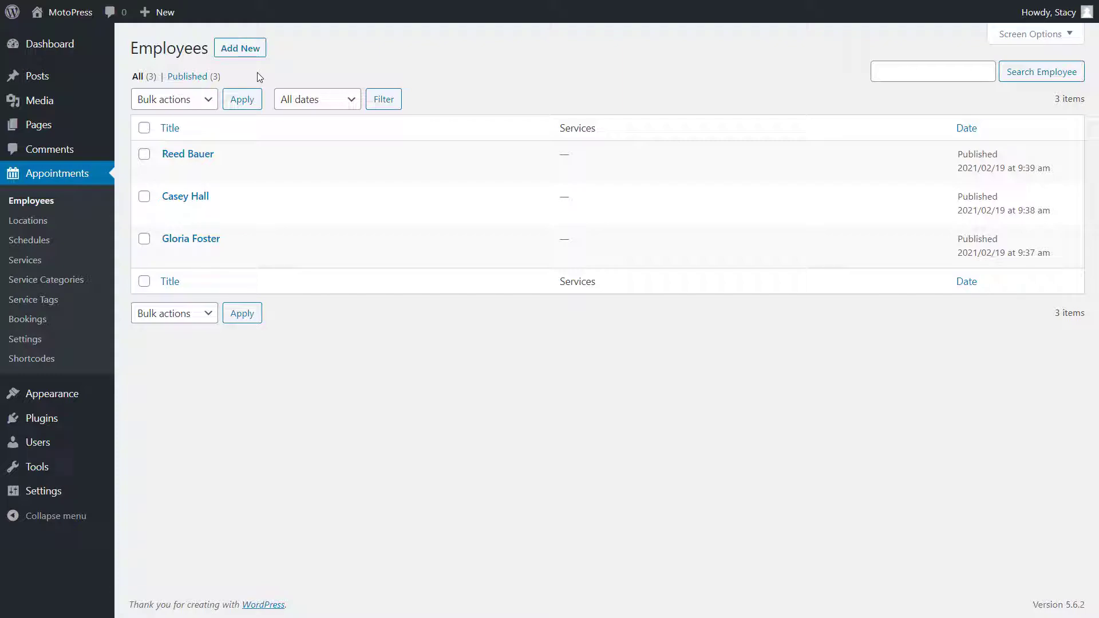
- Add and publish a new location titled Room #1
click(68, 227)
click(234, 50)
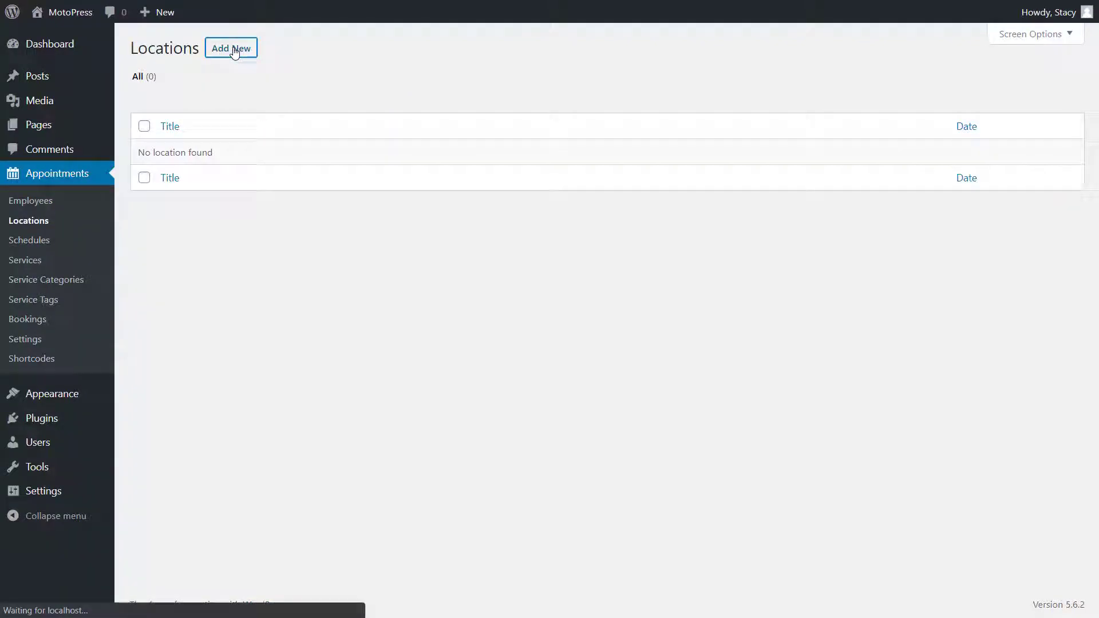
text(Room )
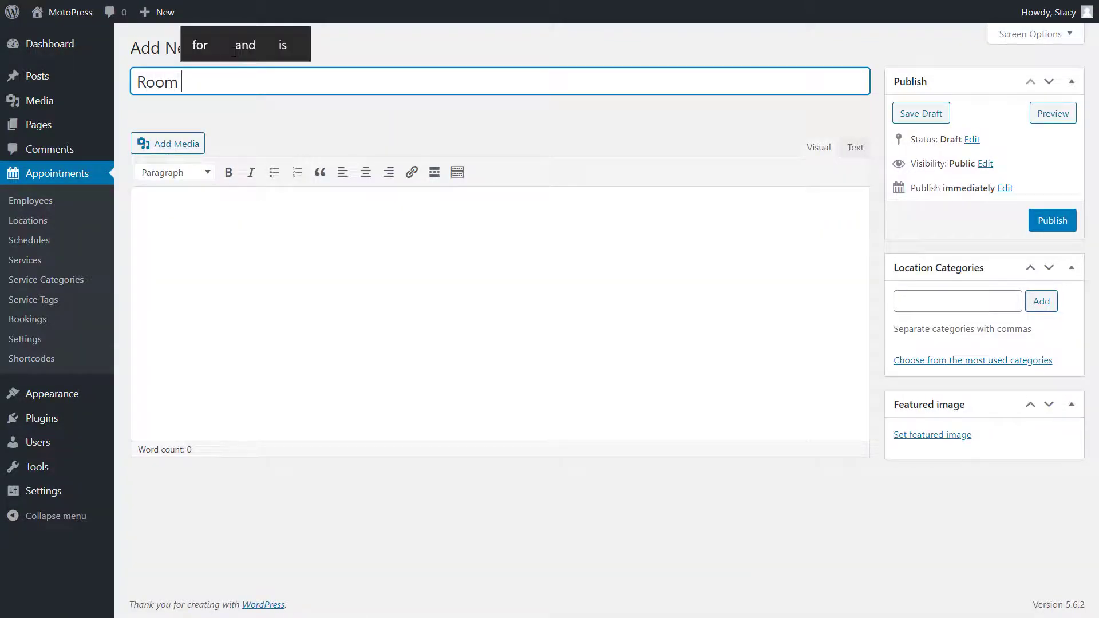
text(#1)
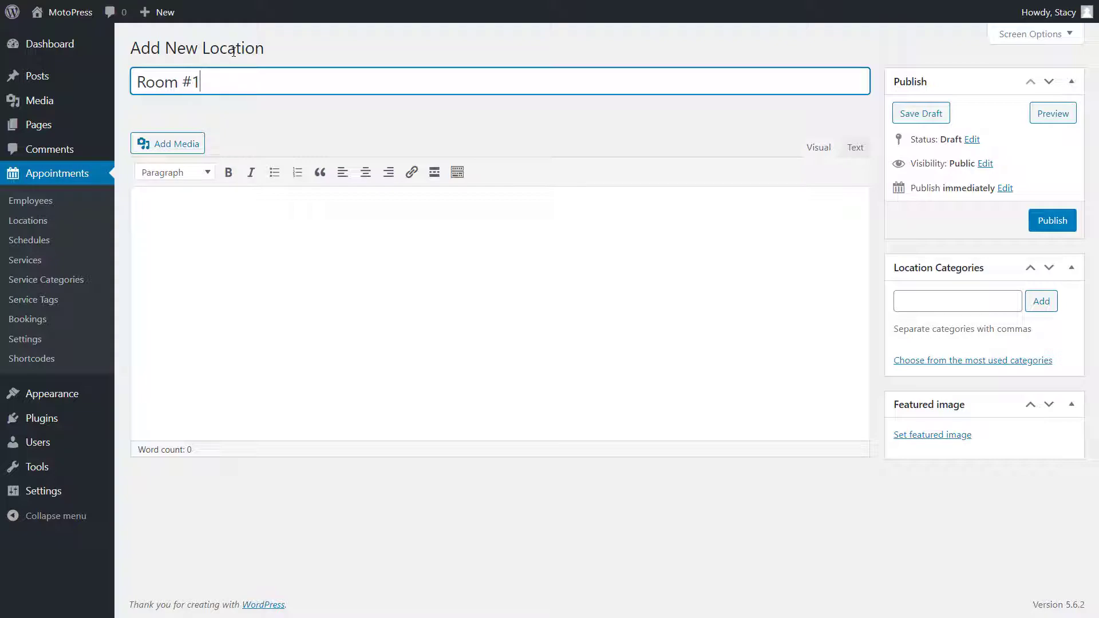
click(768, 388)
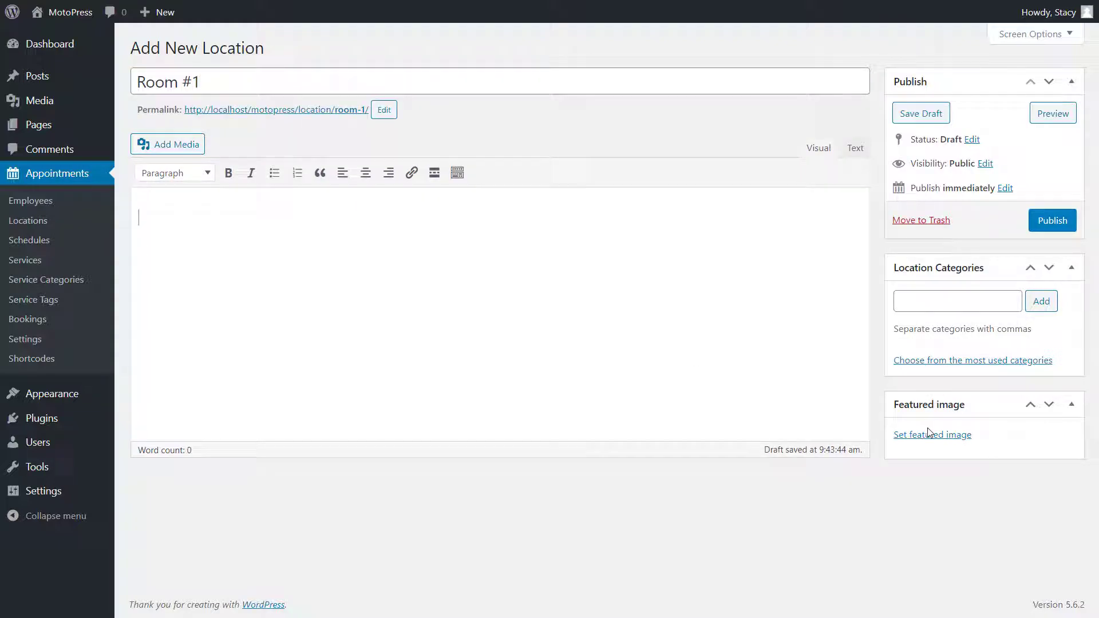
click(1052, 228)
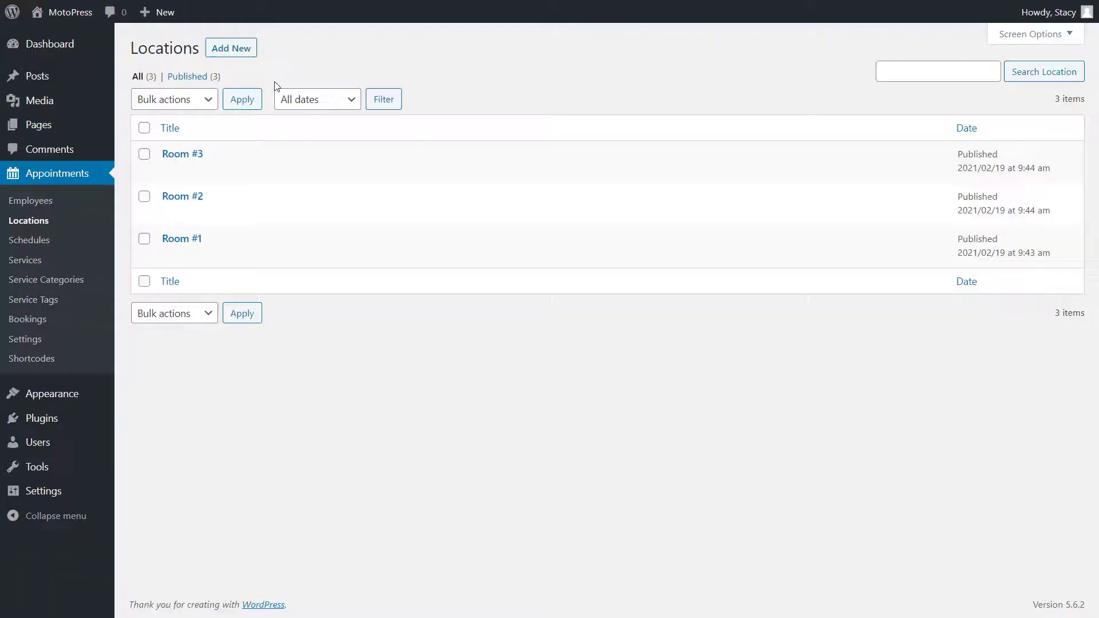
- Create a schedule titled after the stylist, assigned to her with Room #1 as main location
click(100, 239)
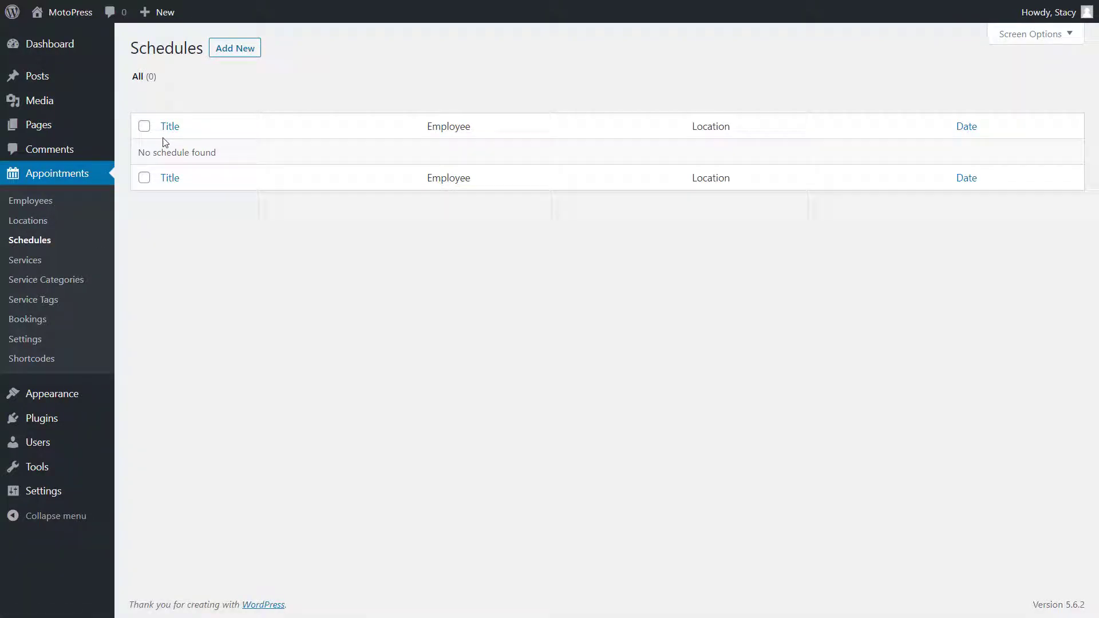
click(225, 53)
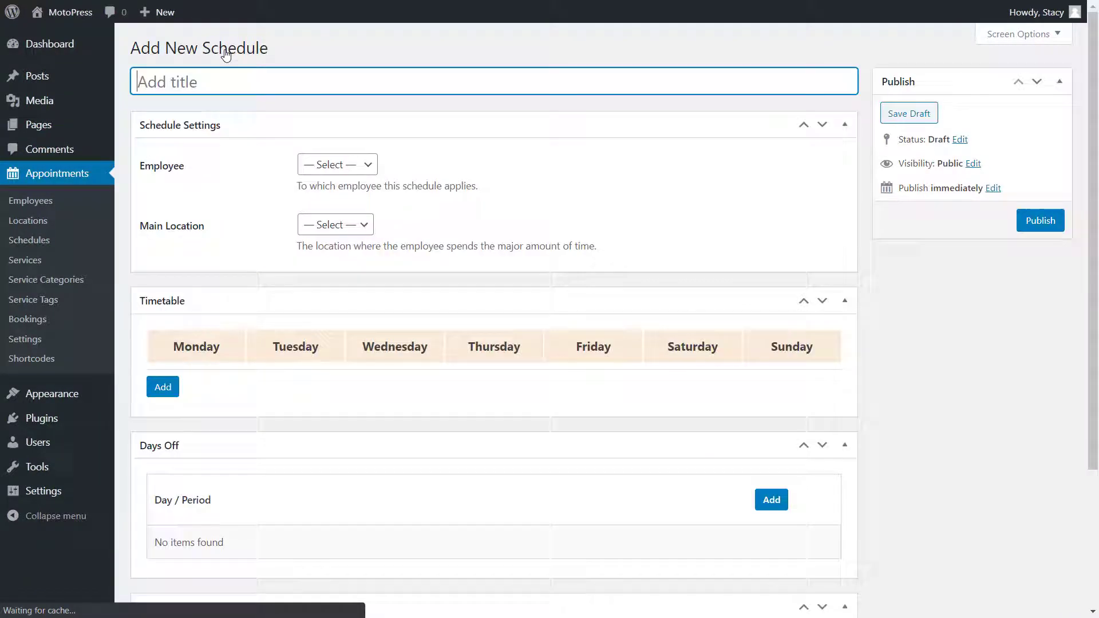
text(Gloria's schedule)
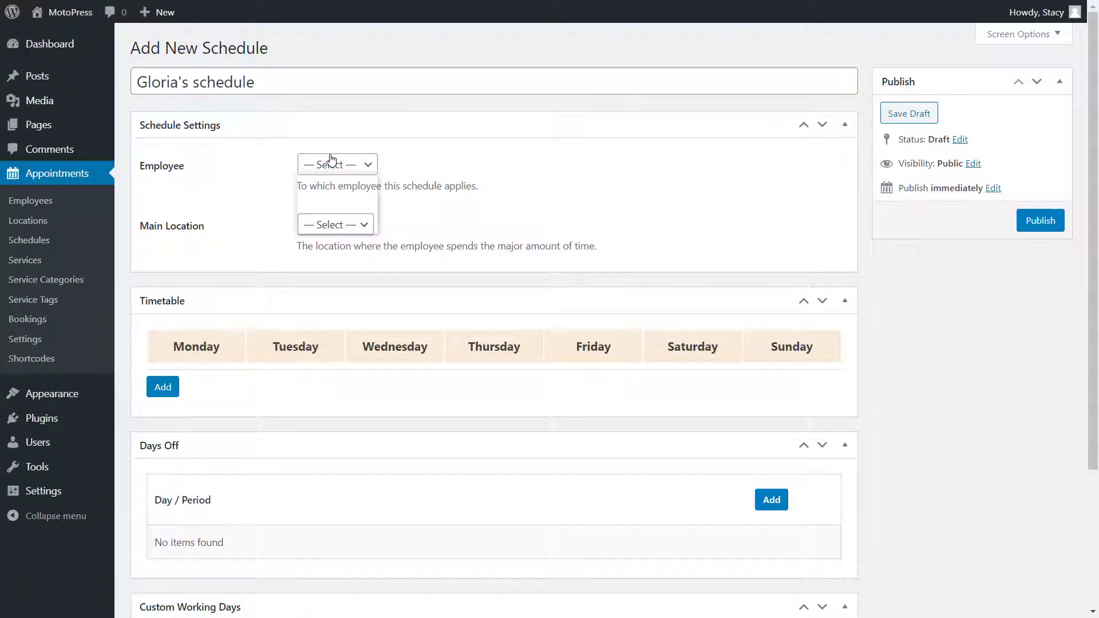
click(338, 164)
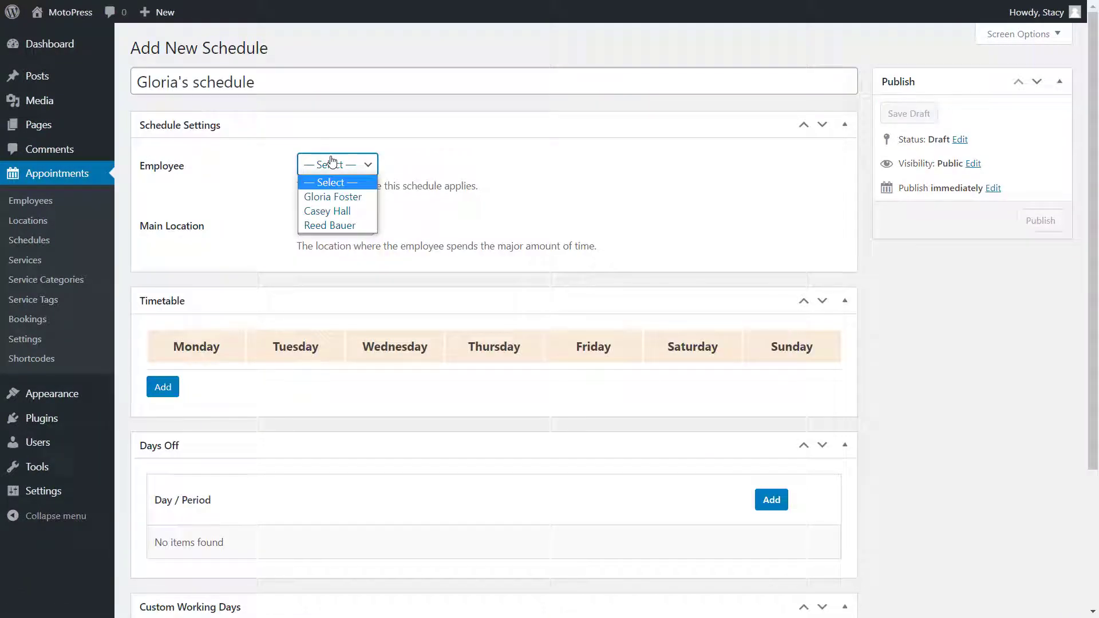
click(340, 195)
click(334, 224)
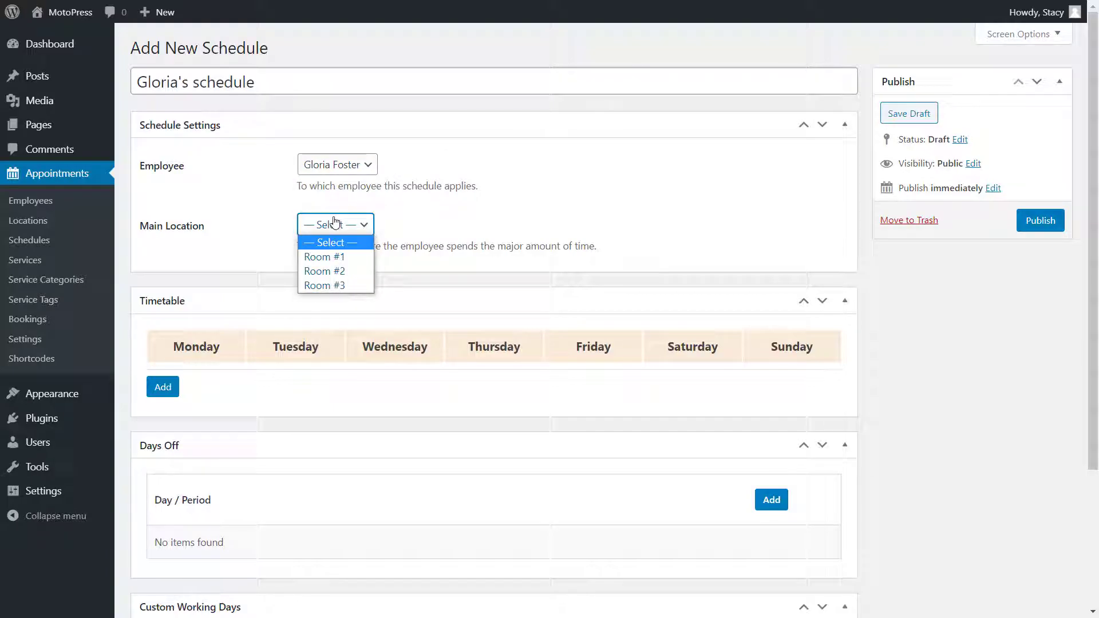
click(338, 259)
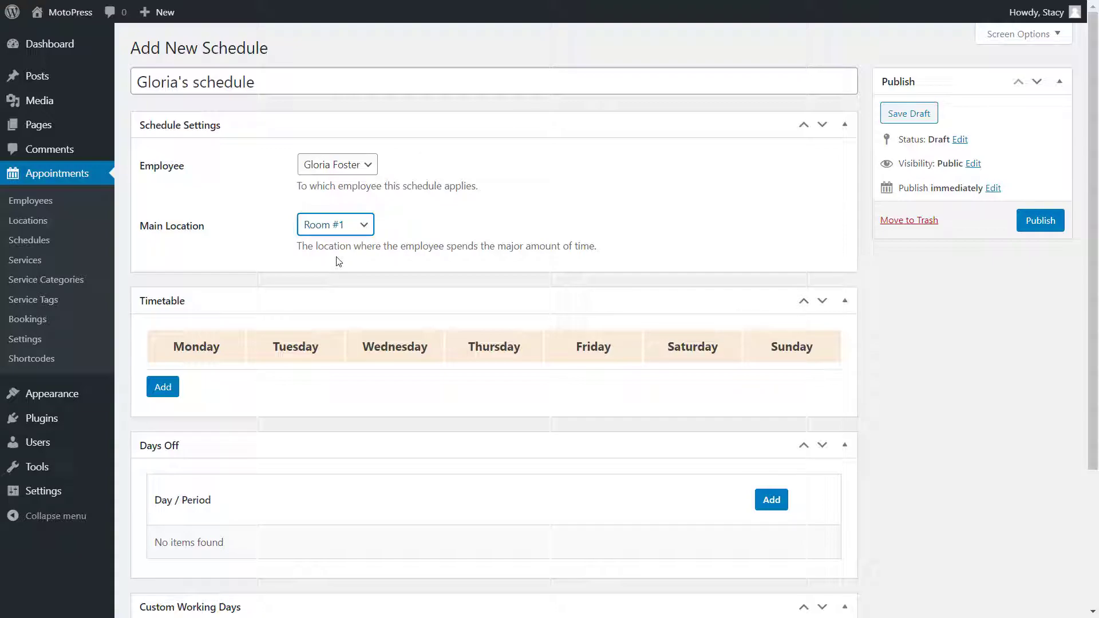
- Add Monday working hours from 9:00 am to 1:00 pm to the timetable
click(163, 387)
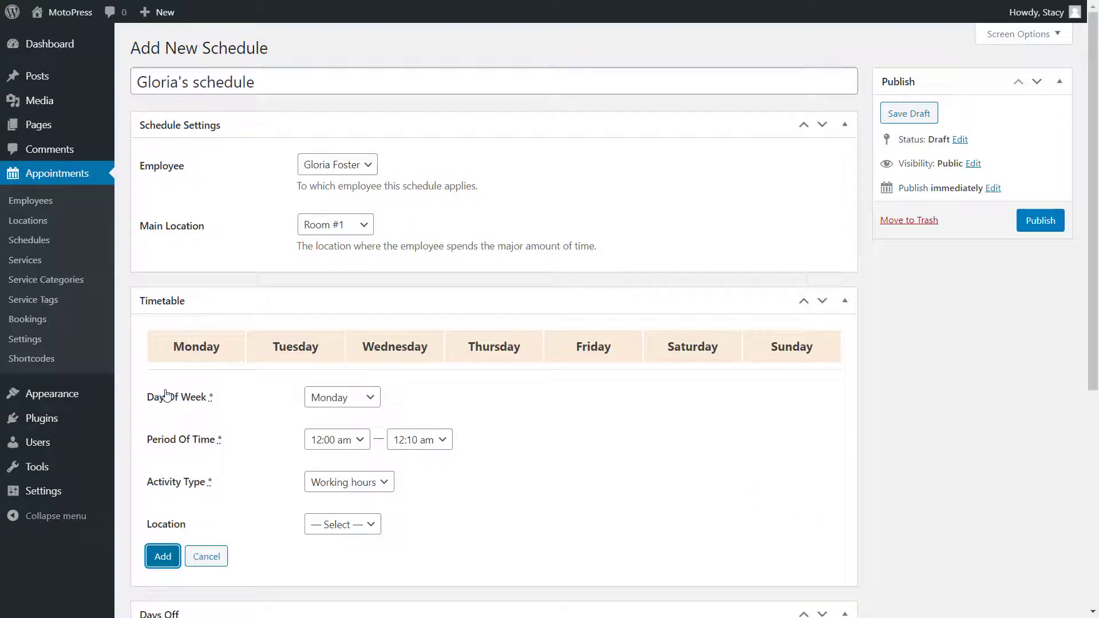
scroll(166, 395, down, 3)
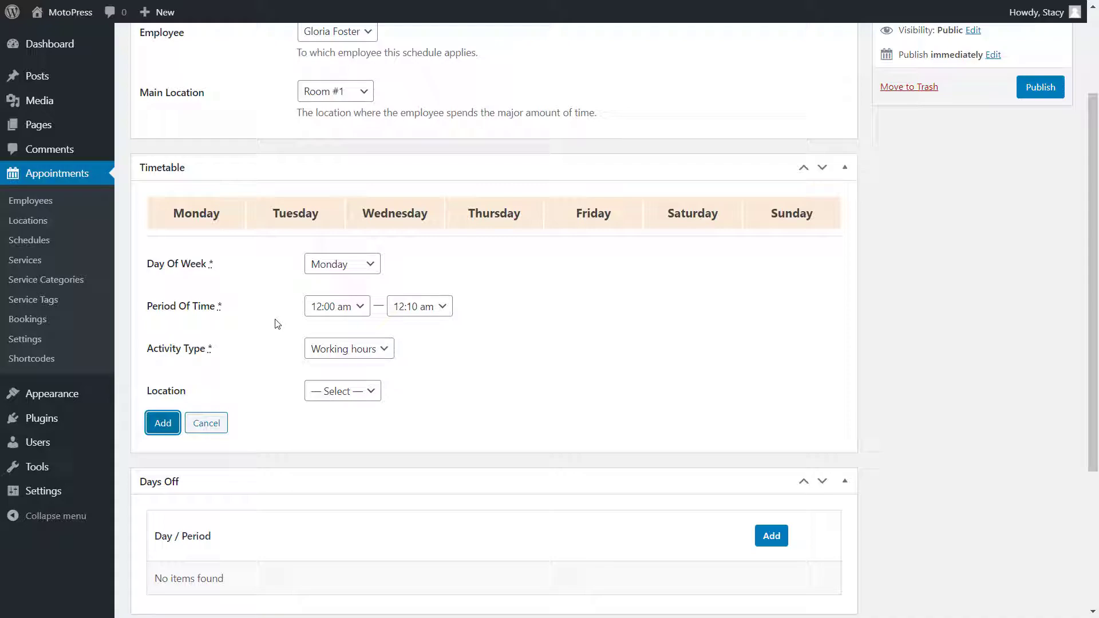
click(343, 307)
scroll(361, 257, down, 5)
click(361, 289)
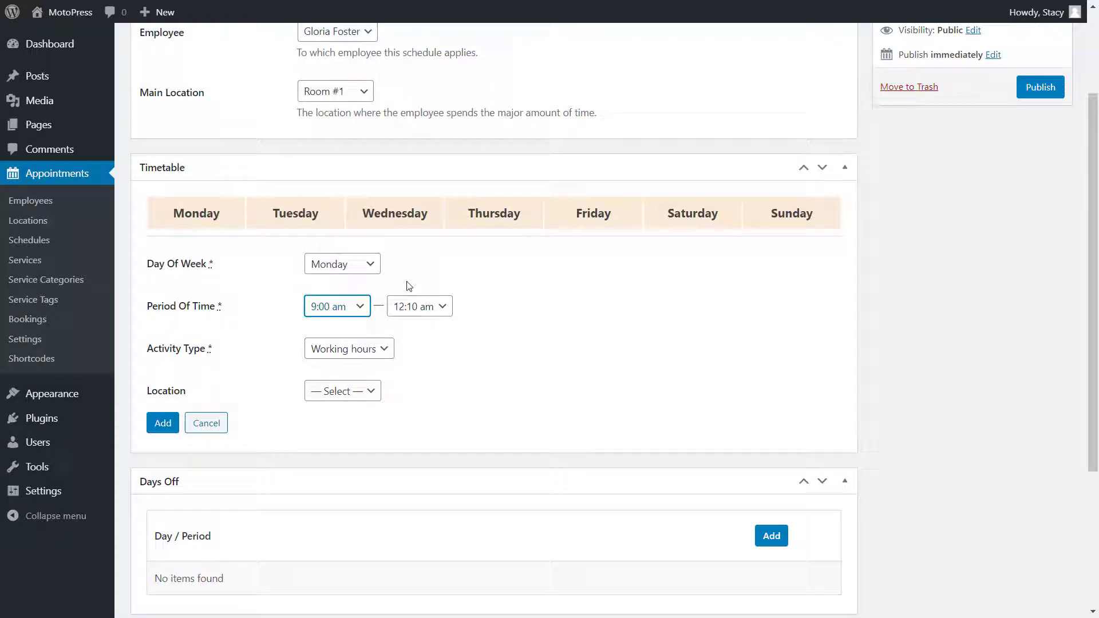
scroll(419, 171, down, 10)
click(437, 140)
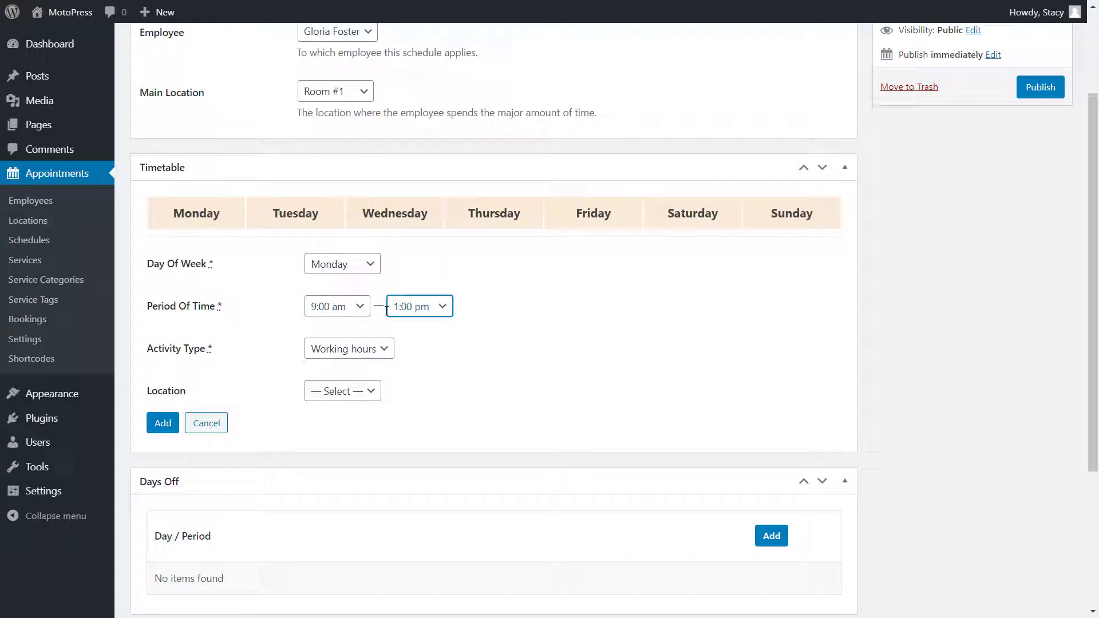
click(163, 423)
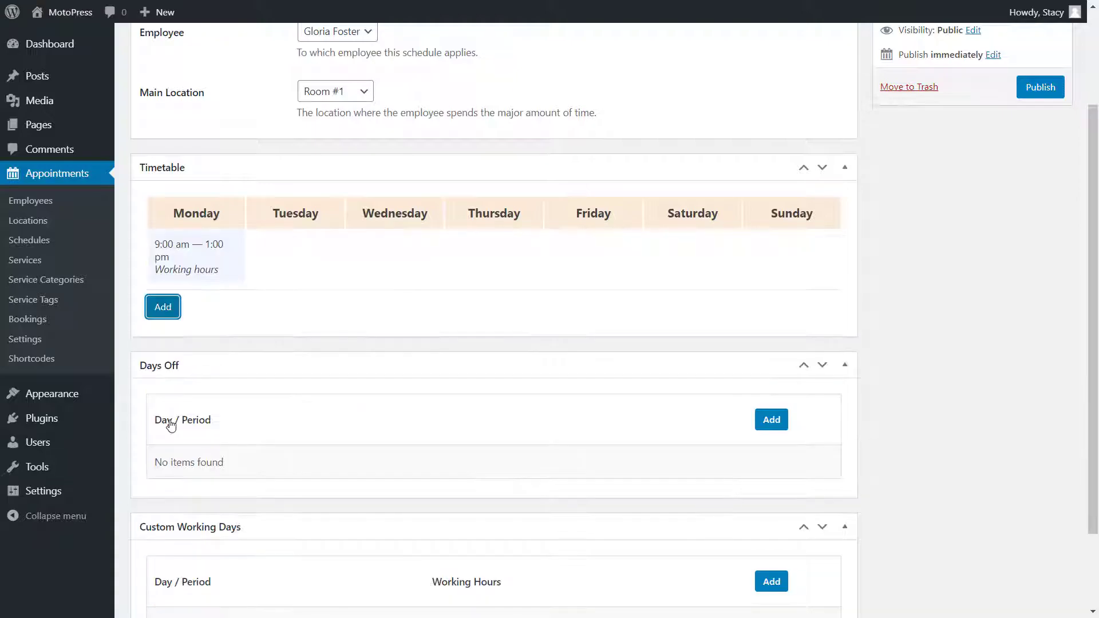
- Add a Monday 1:00–2:00 pm Lunchtime entry
click(164, 305)
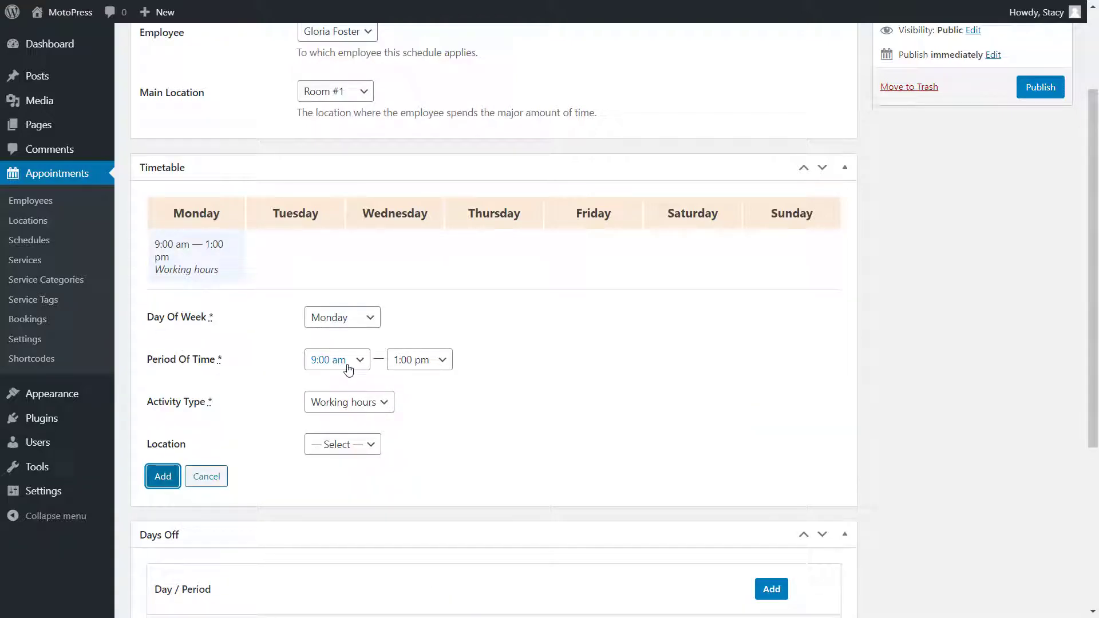
click(357, 402)
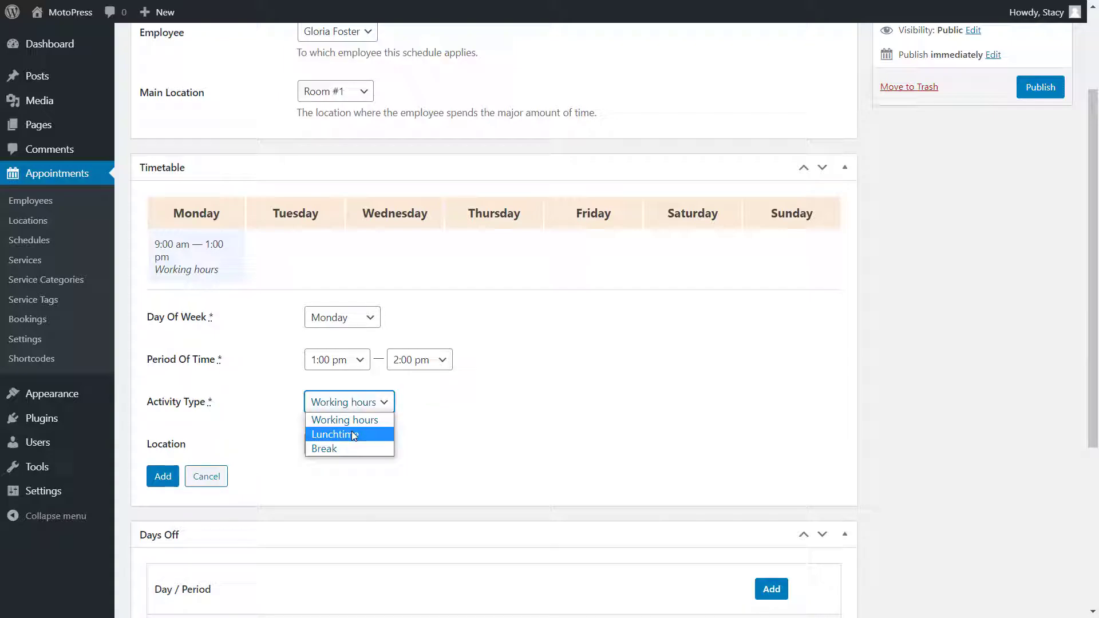
click(351, 435)
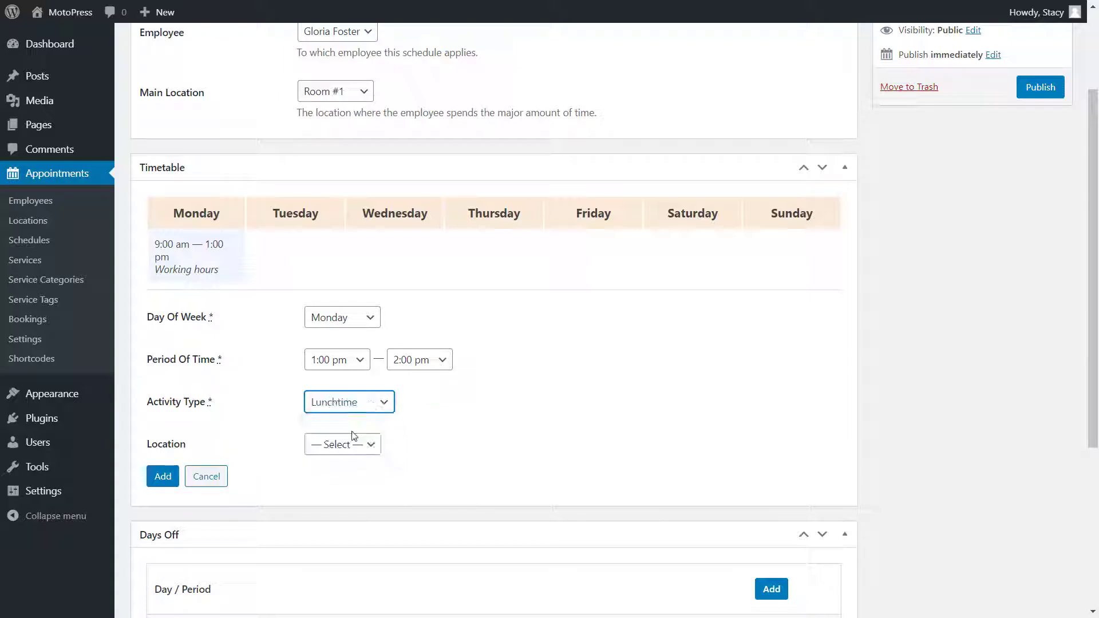
click(163, 477)
- Add Tuesday 9:00 am–1:00 pm working hours at Room #2
click(328, 370)
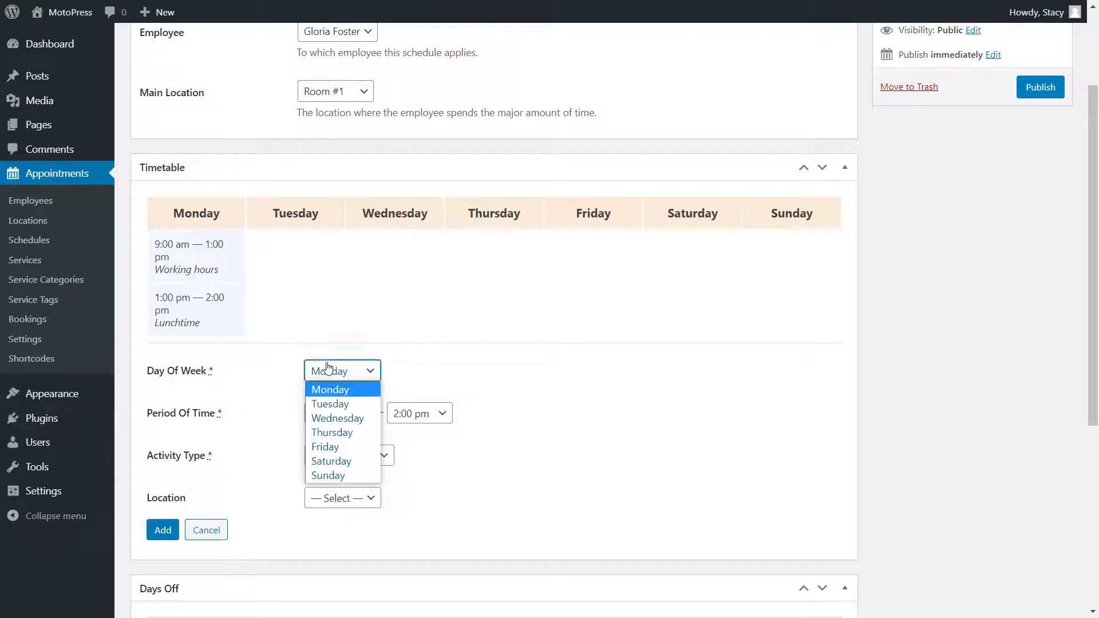
click(339, 404)
click(343, 498)
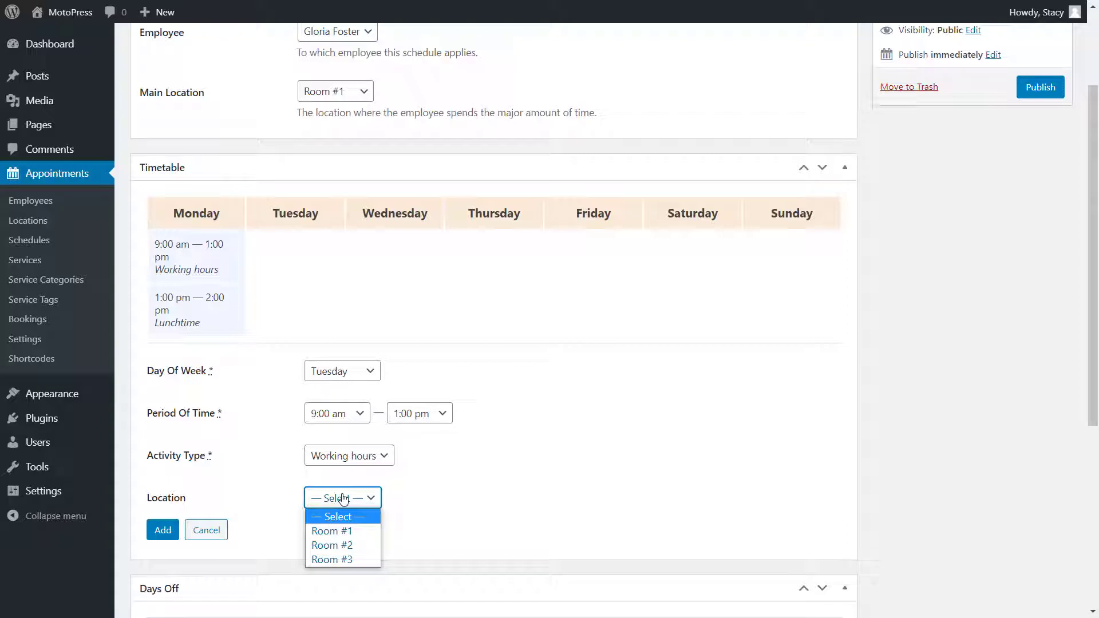
click(332, 545)
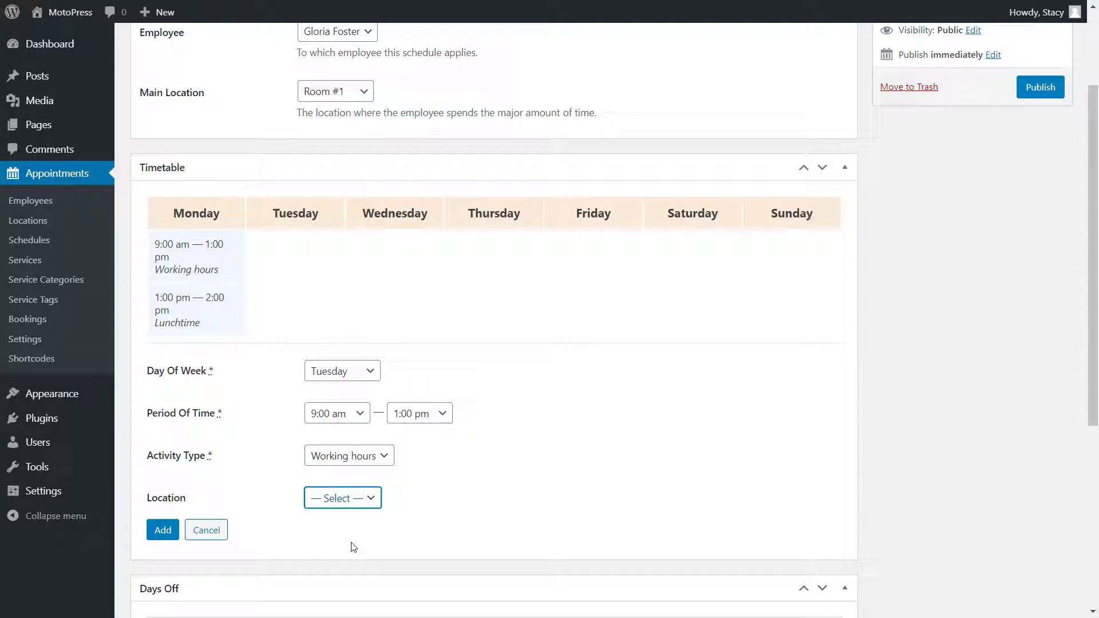
click(165, 531)
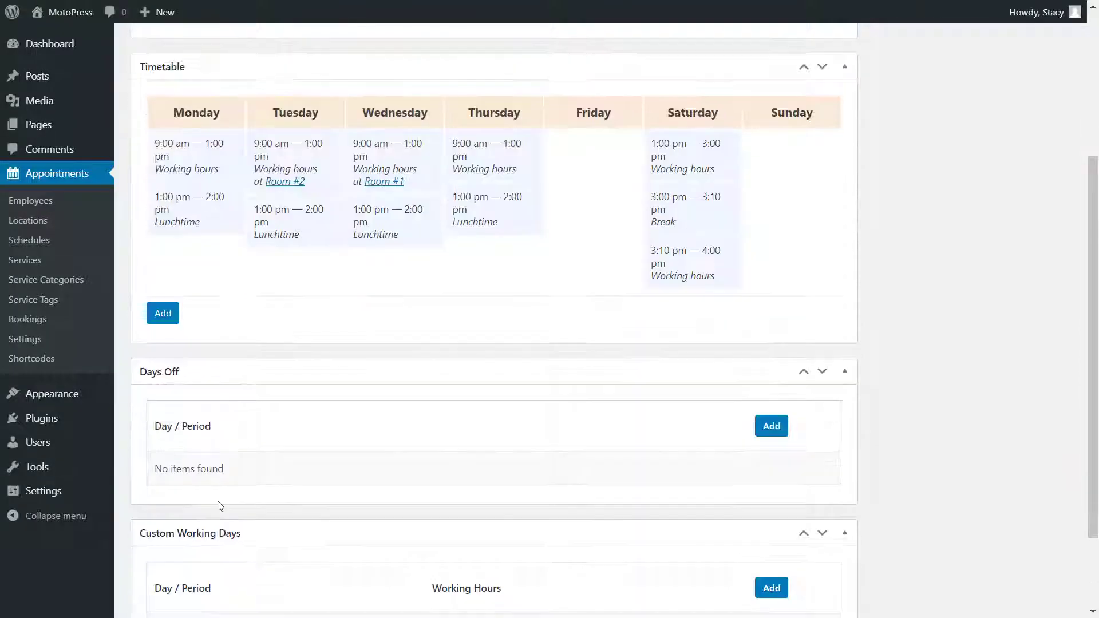
scroll(215, 503, down, 3)
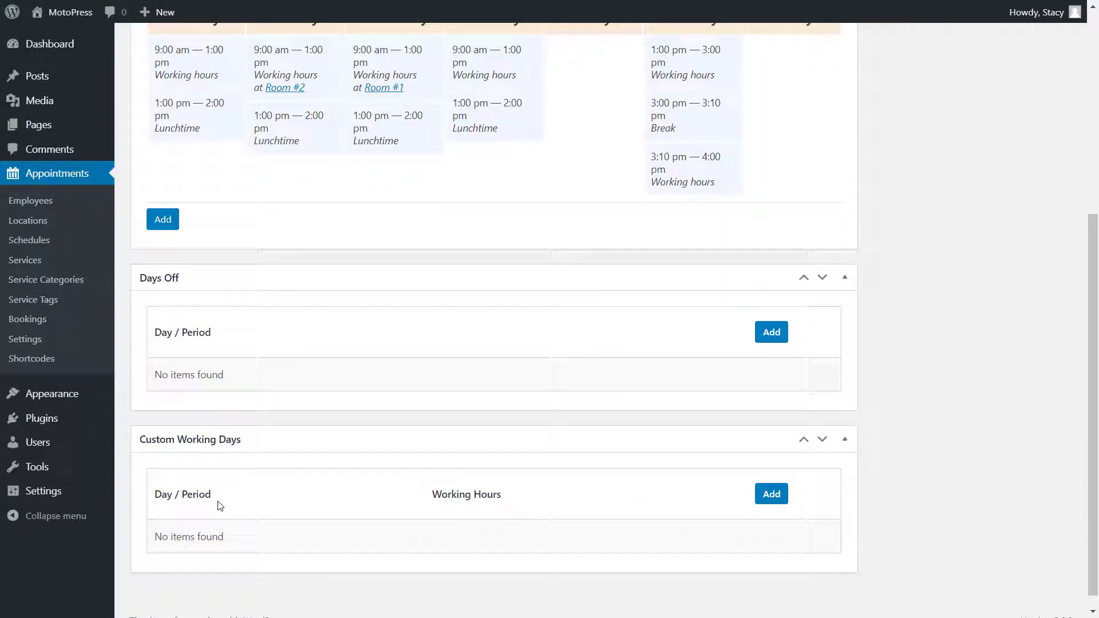
- Add February 23–25, 2021 to the schedule as days off
click(771, 316)
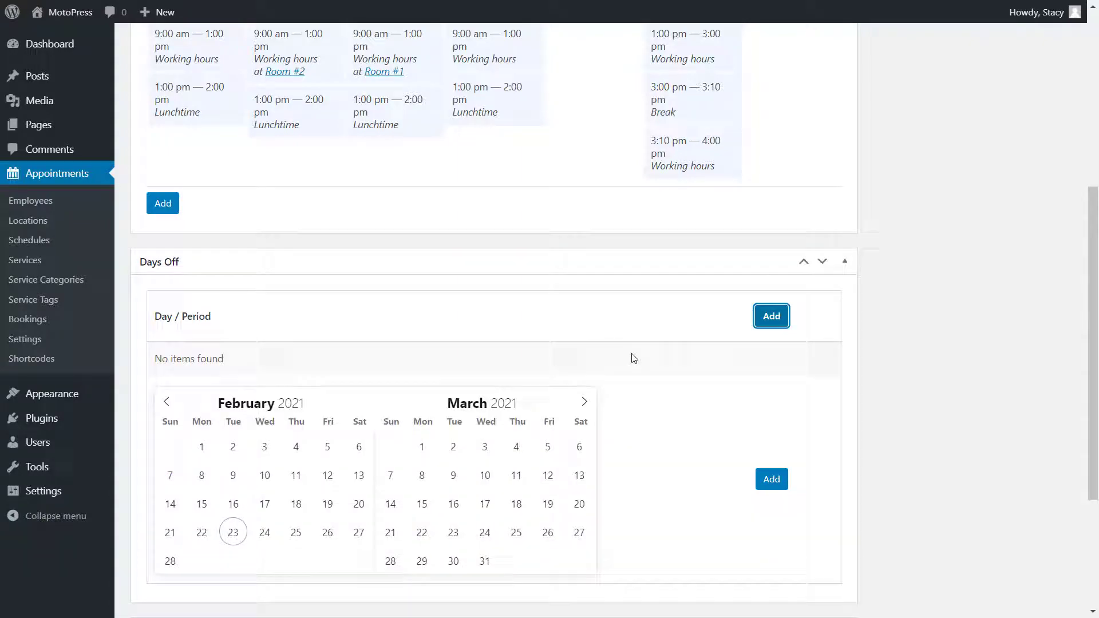
scroll(626, 359, down, 2)
click(233, 444)
click(299, 444)
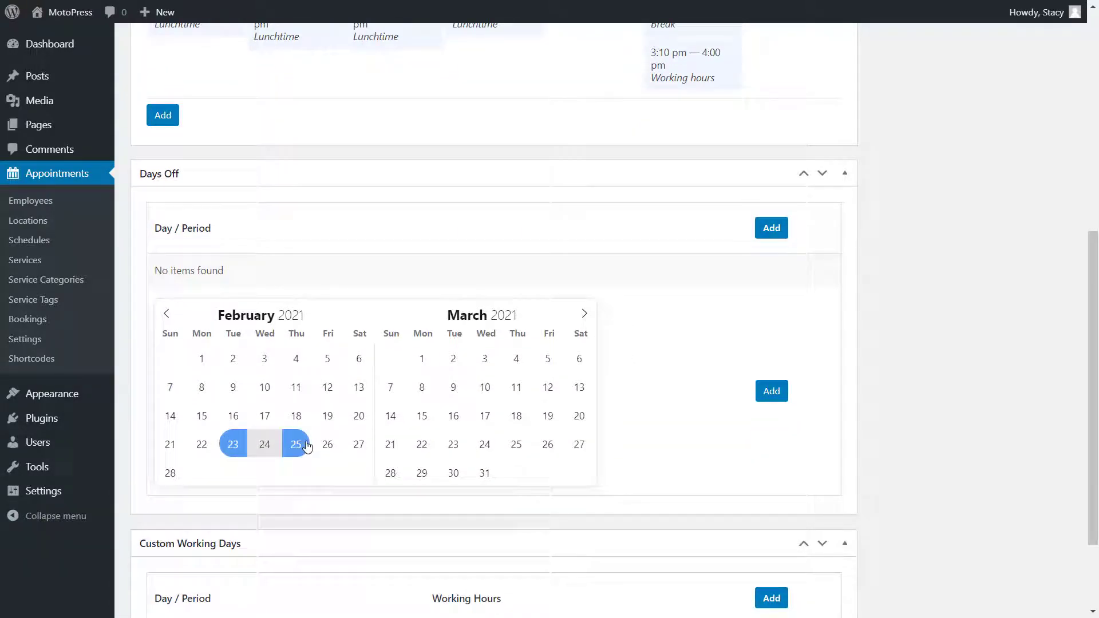
click(769, 392)
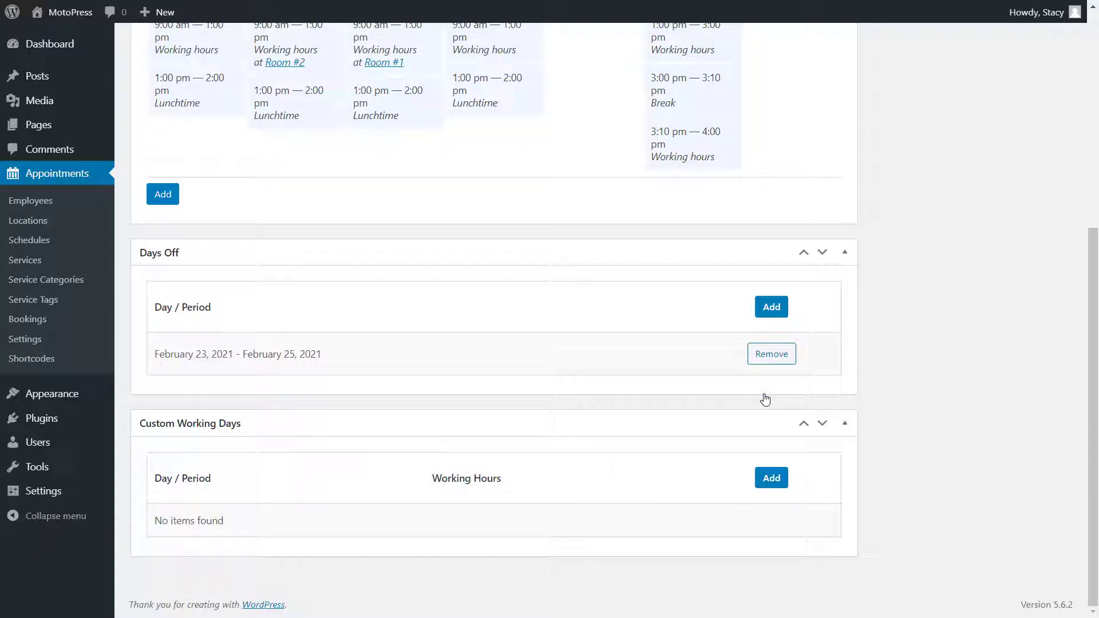
- Add February 28, 2021, 12:00–2:00 pm as a custom working day
click(772, 480)
scroll(773, 484, down, 4)
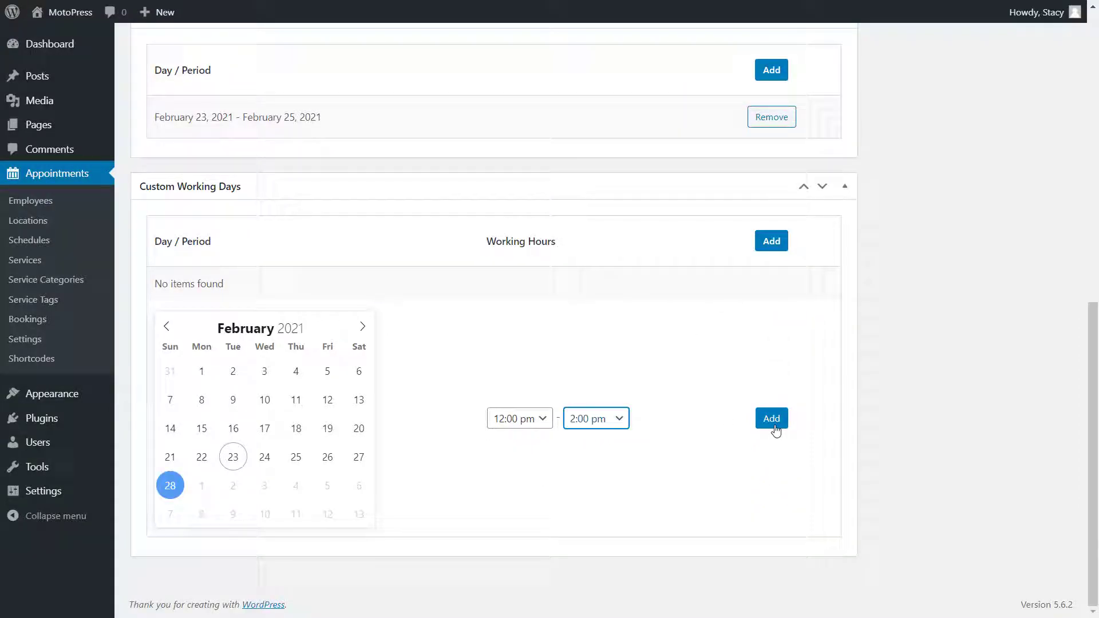
click(773, 427)
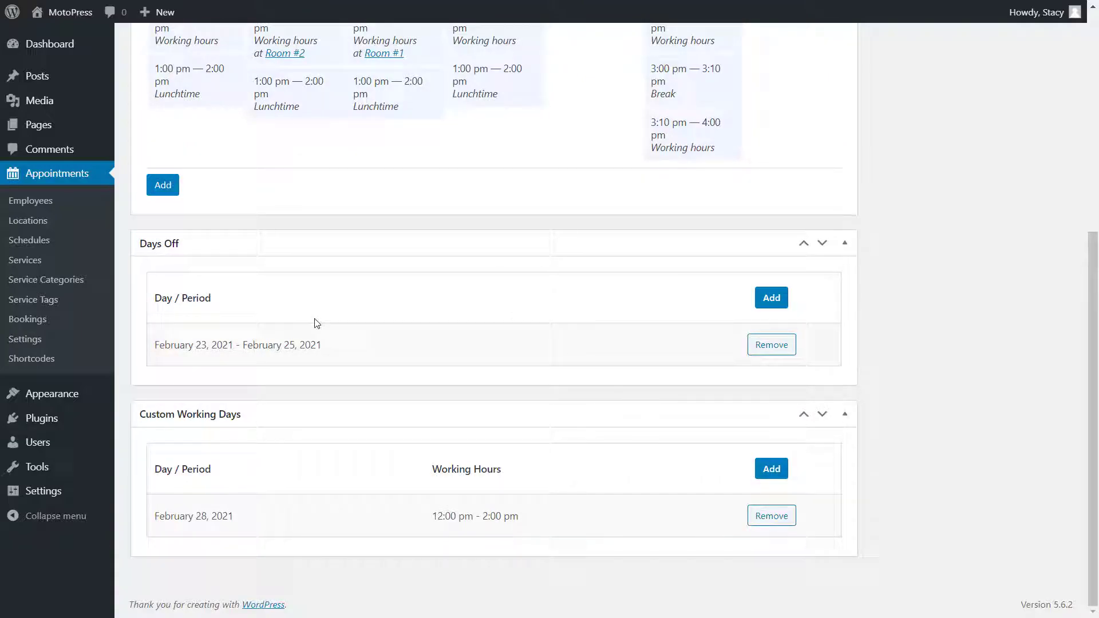
- On the Service Categories page, create Mathematics, Sports & Health and Beauty categories
click(90, 280)
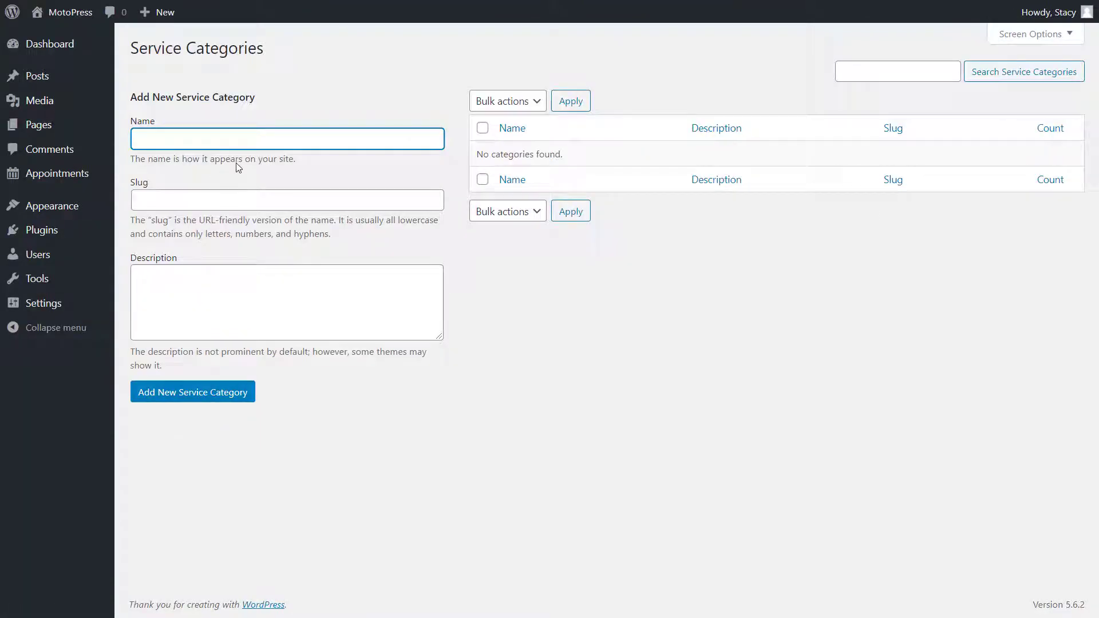
text(Mathematics)
click(209, 394)
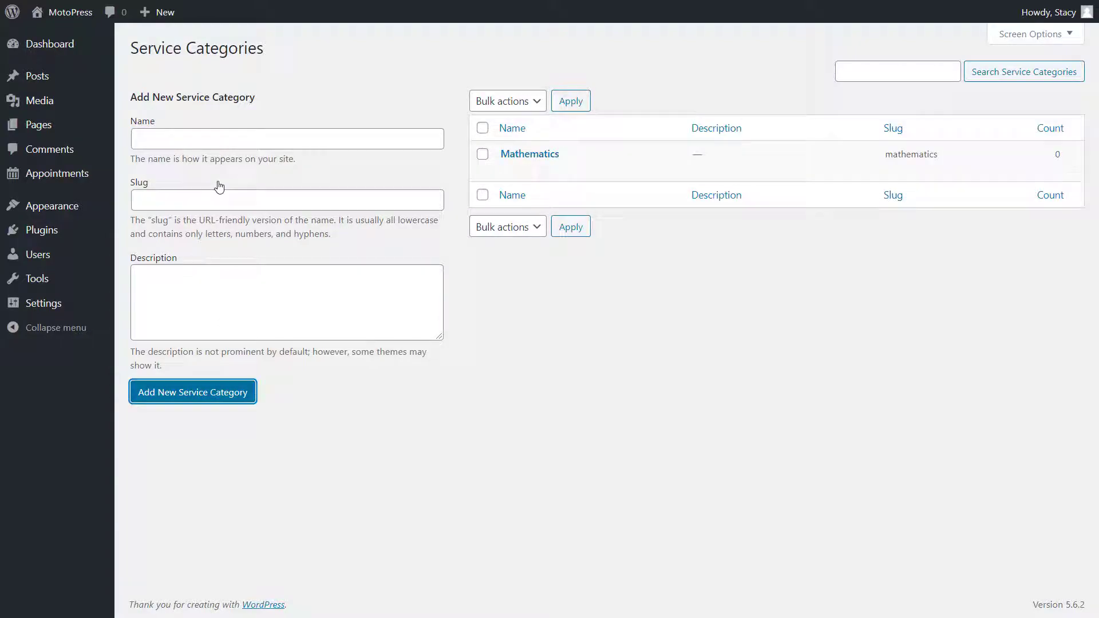
text(Sports & Health)
click(203, 389)
text(Beauty)
click(164, 393)
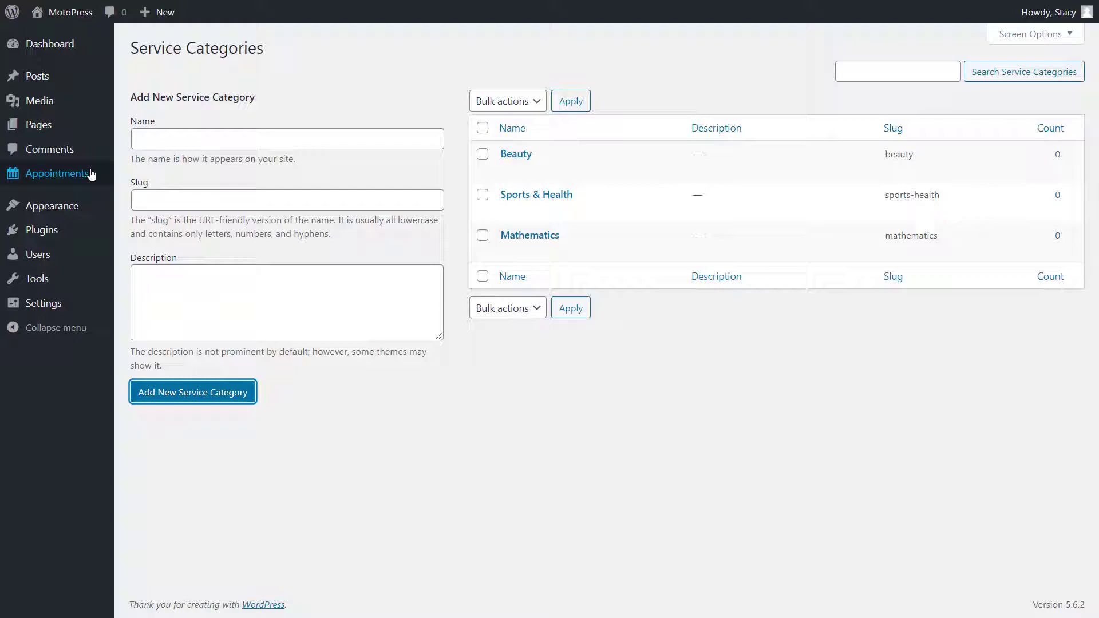
- Create a new service with the pasted title and Lorem ipsum description, in the Mathematics category
mouse_move(90, 172)
click(137, 235)
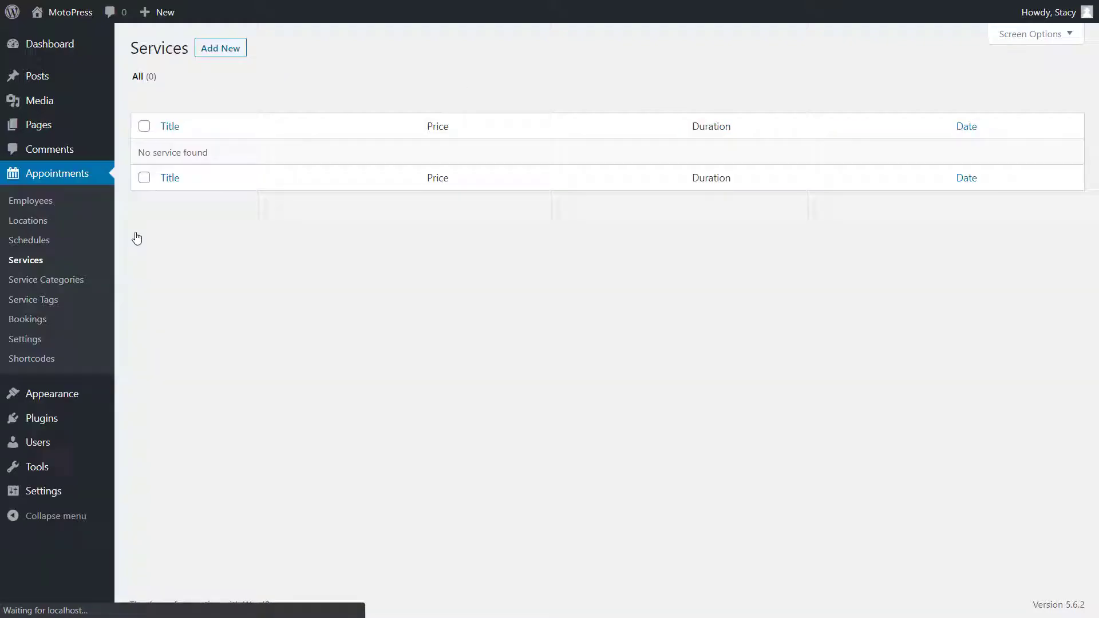
click(207, 52)
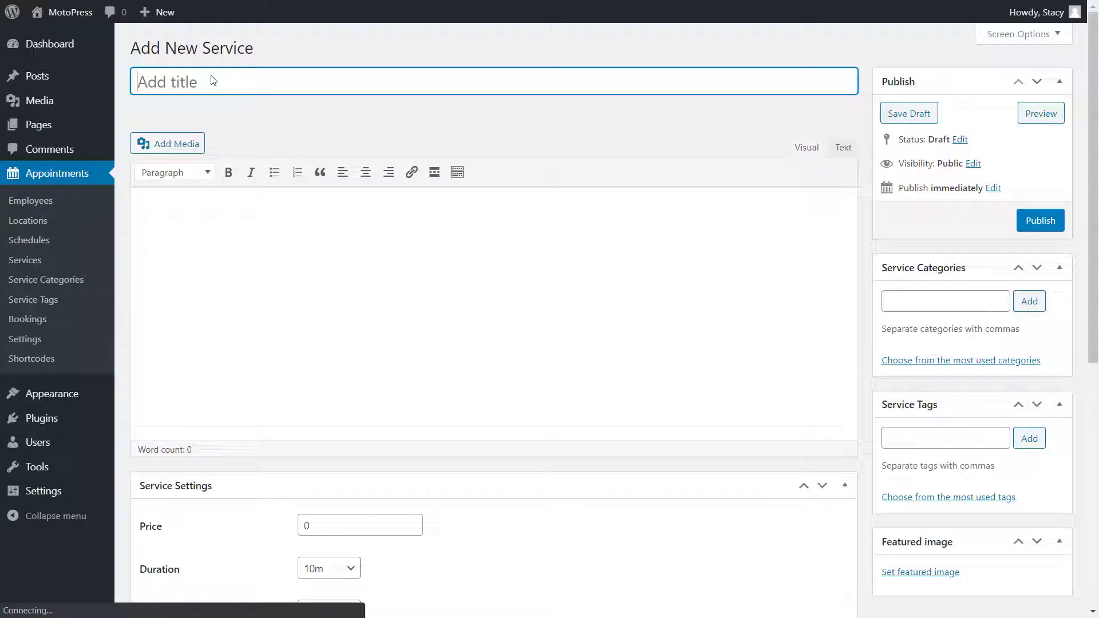
text(The Complete Introduction To Mathematics and Logics)
click(243, 235)
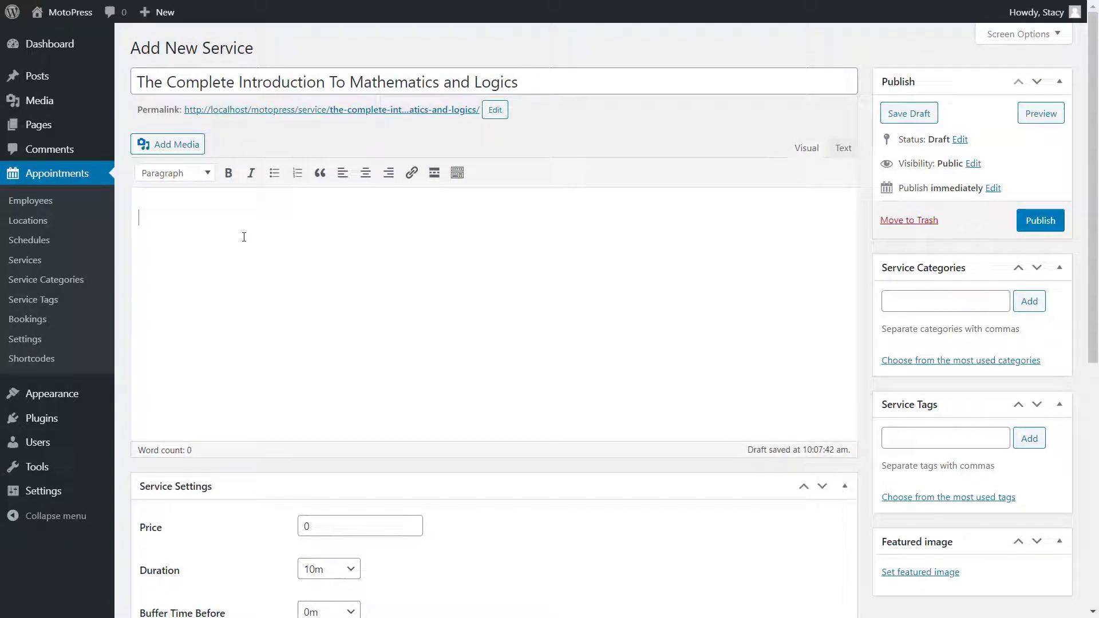
text(Lorem ipsum dolor sit amet, consectetur adipiscing elit, sed do eiusmod tempor incididunt ut labore et dolore magna aliqua. Ut enim ad minim veniam, quis nostrud exercitation ullamco laboris nisi ut aliquip ex ea commodo consequat. Duis aute irure dolor in reprehenderit in voluptate velit esse cillum dolore eu fugiat nulla pariatur. Excepteur sint occaecat cupidatat non proident, sunt in culpa qui officia deserunt mollit anim id est laborum.)
click(945, 301)
text(Mathematics)
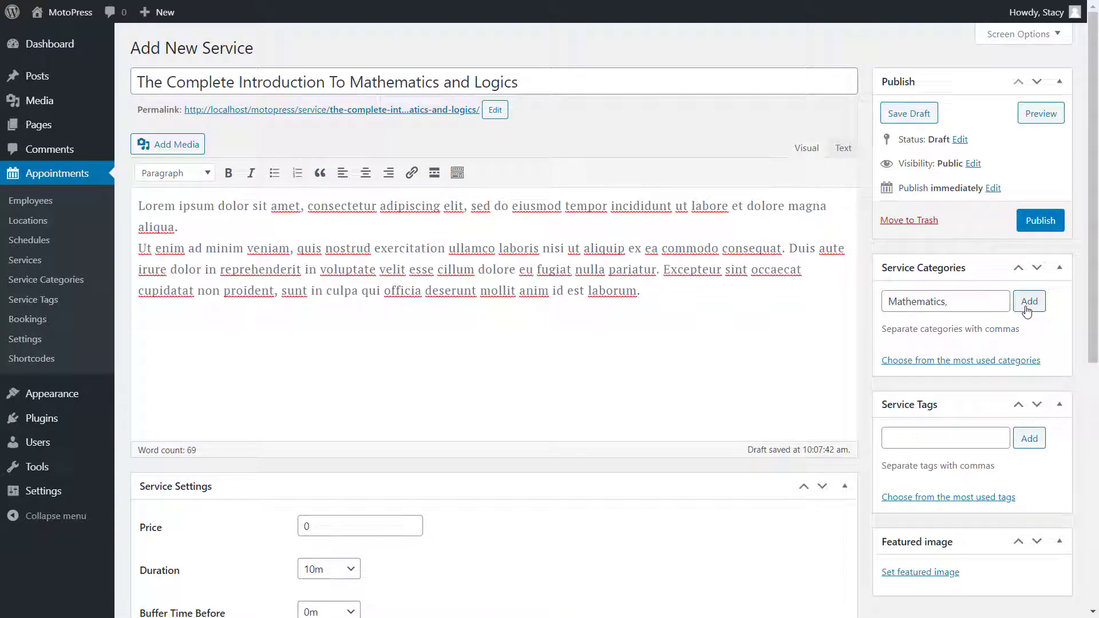
click(1029, 304)
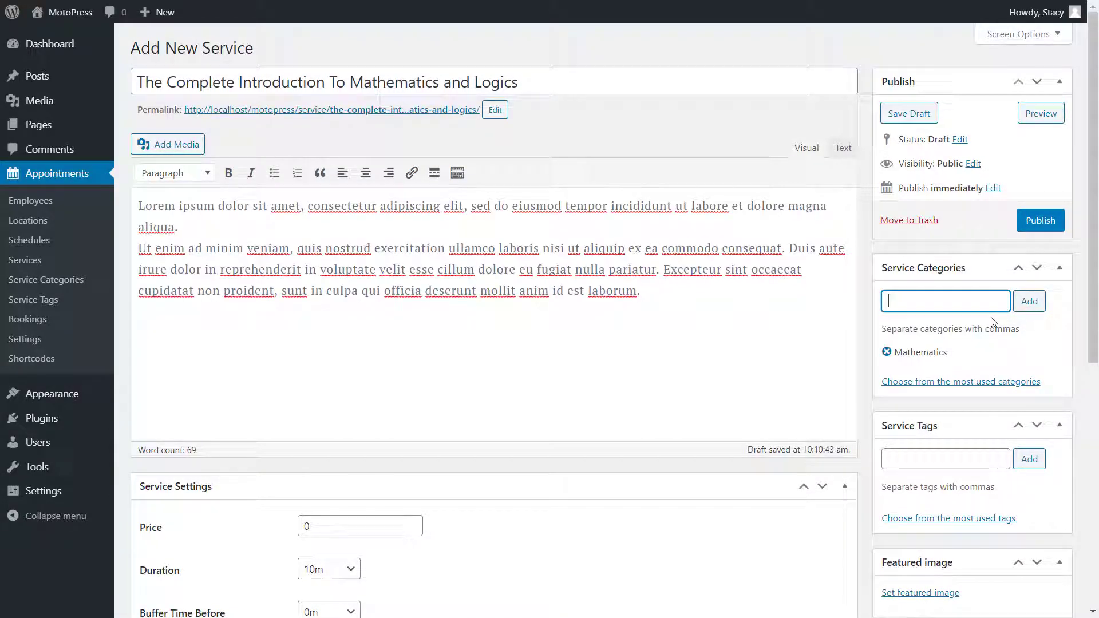
- Set the service price to 50, duration 30 minutes, and 10-minute buffers before and after
scroll(860, 359, down, 5)
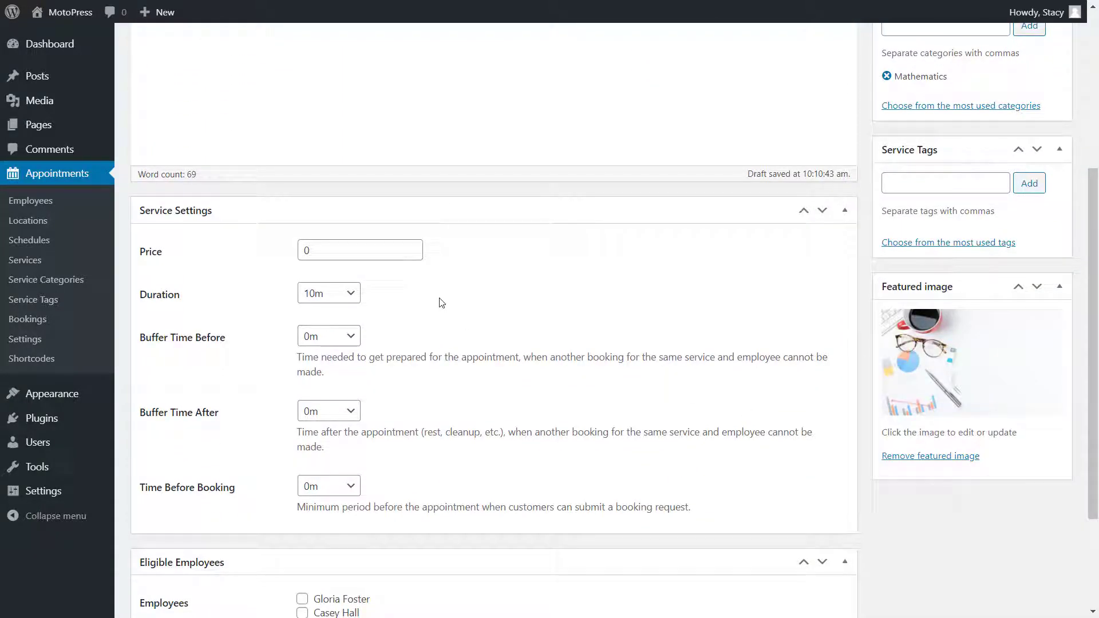
double_click(400, 247)
text(50)
scroll(355, 171, down, 3)
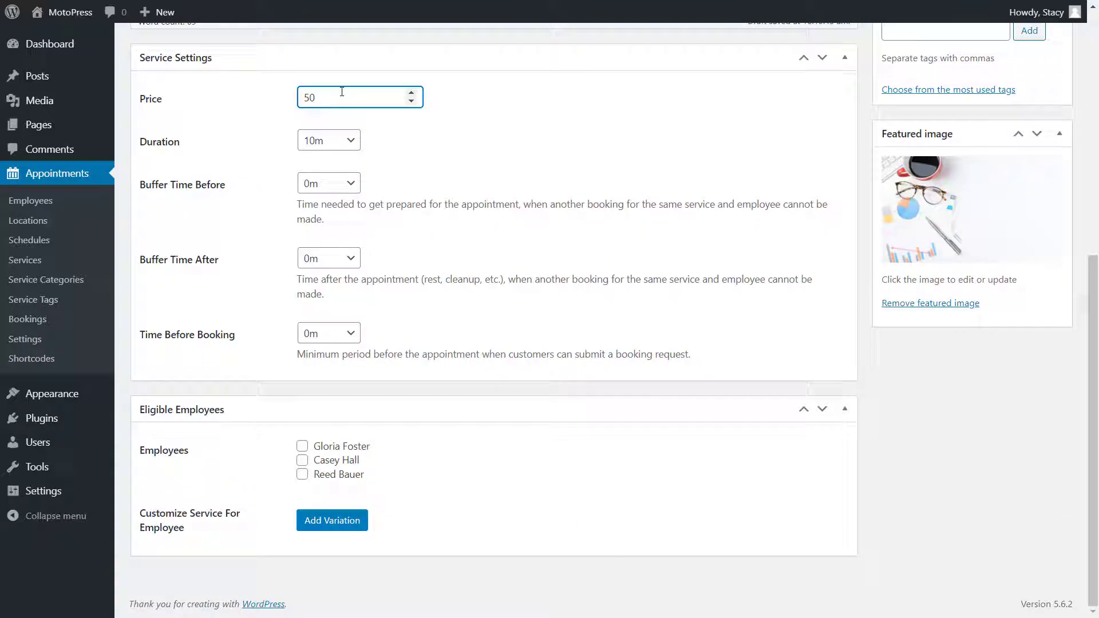
click(339, 141)
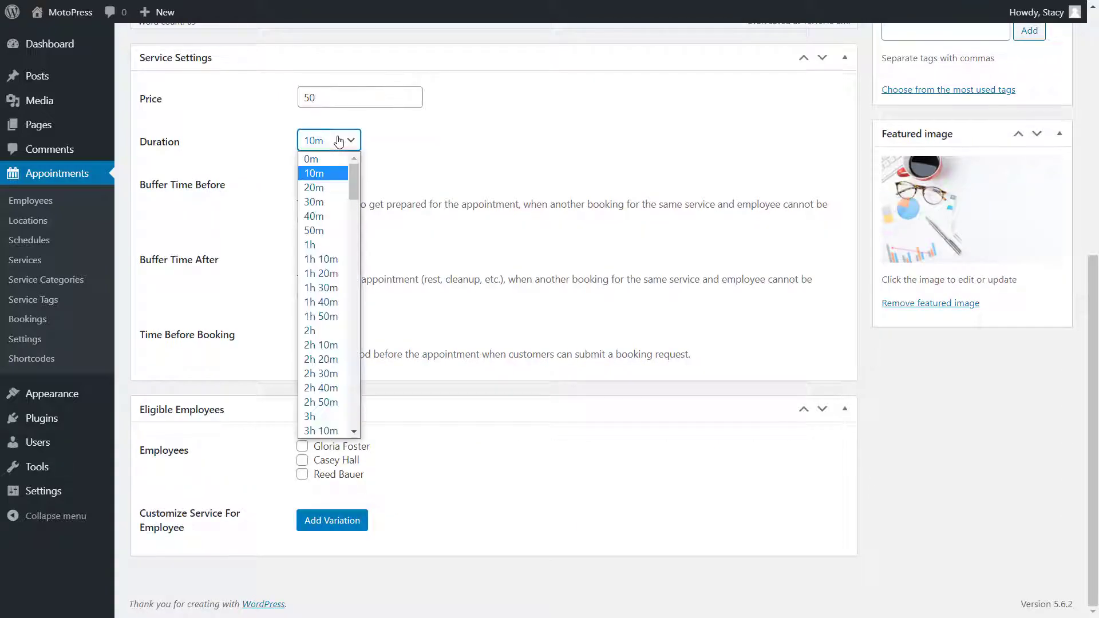
click(321, 202)
click(330, 183)
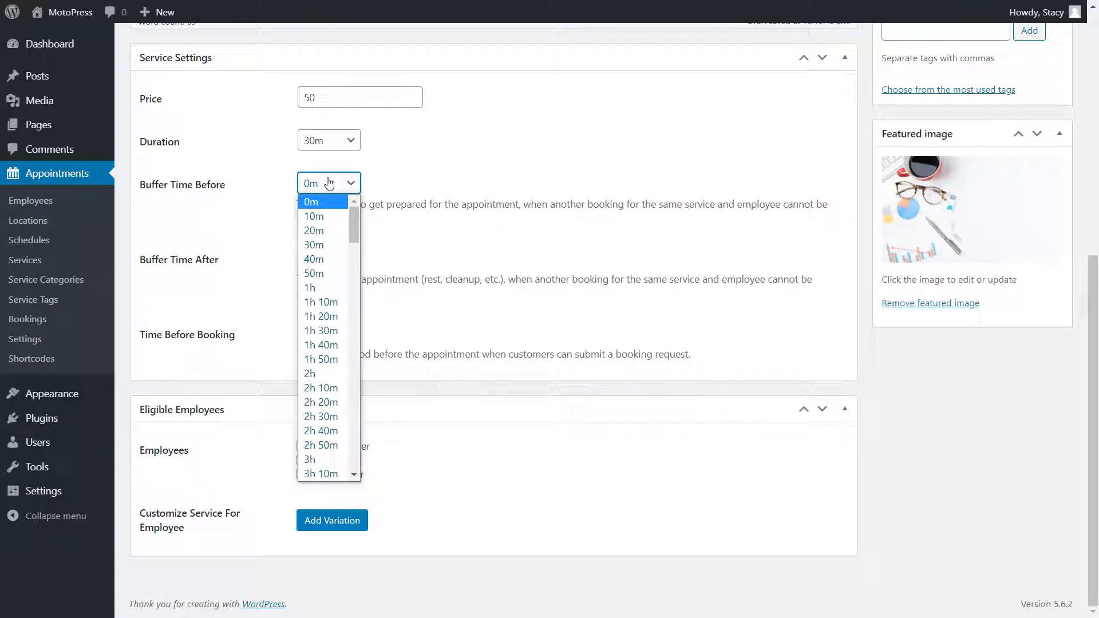
click(323, 218)
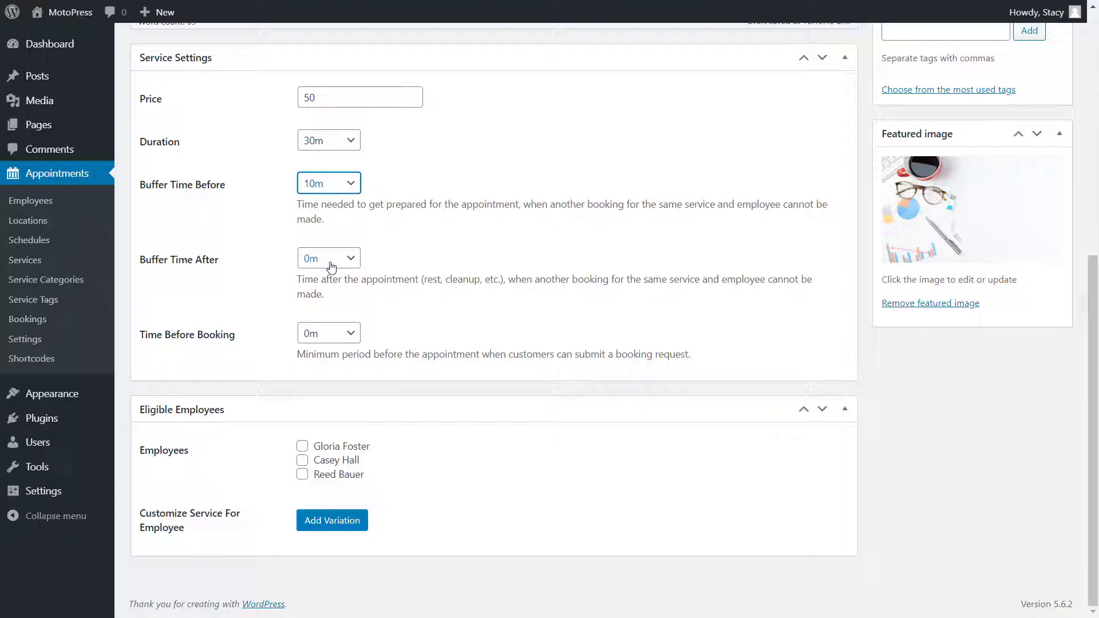
click(330, 266)
click(334, 293)
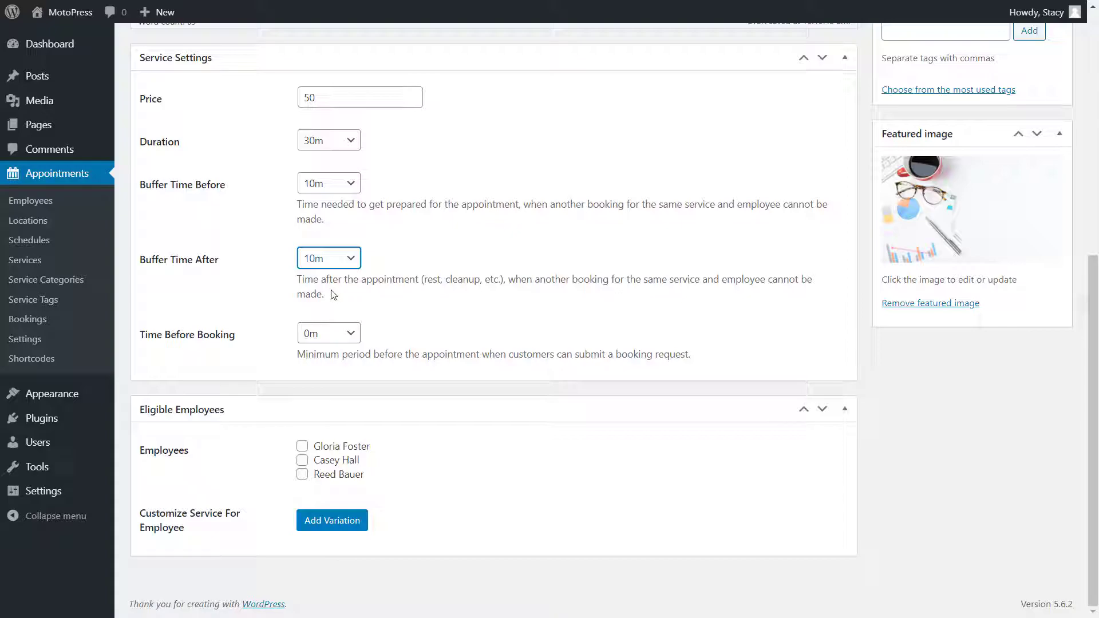
- Set the minimum time before booking to 1 day
click(332, 336)
scroll(332, 314, down, 9)
scroll(330, 312, down, 20)
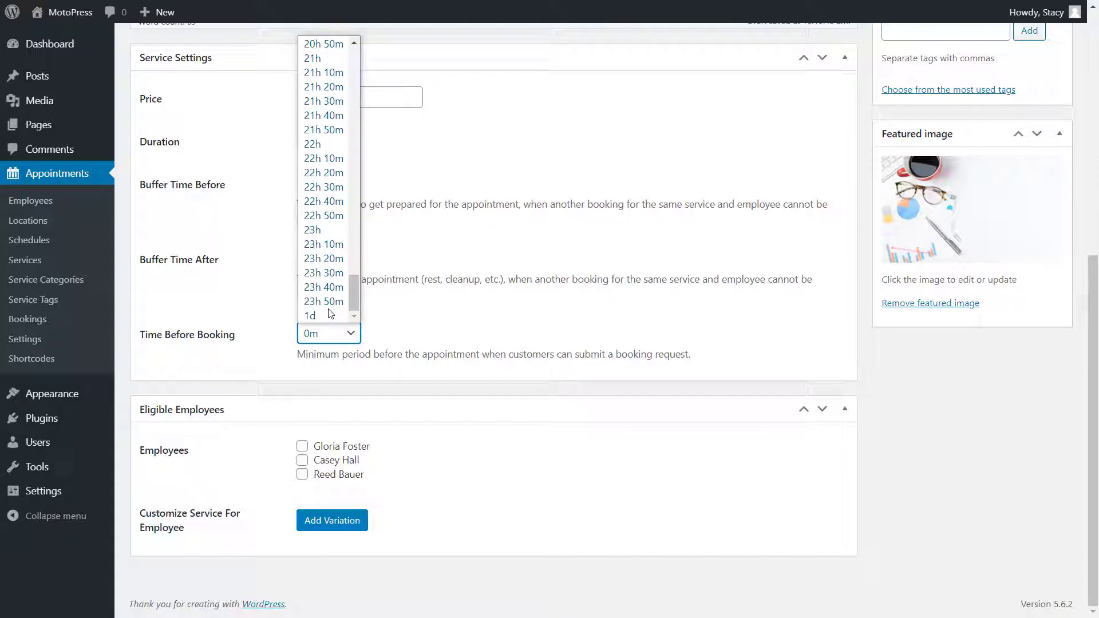
click(324, 316)
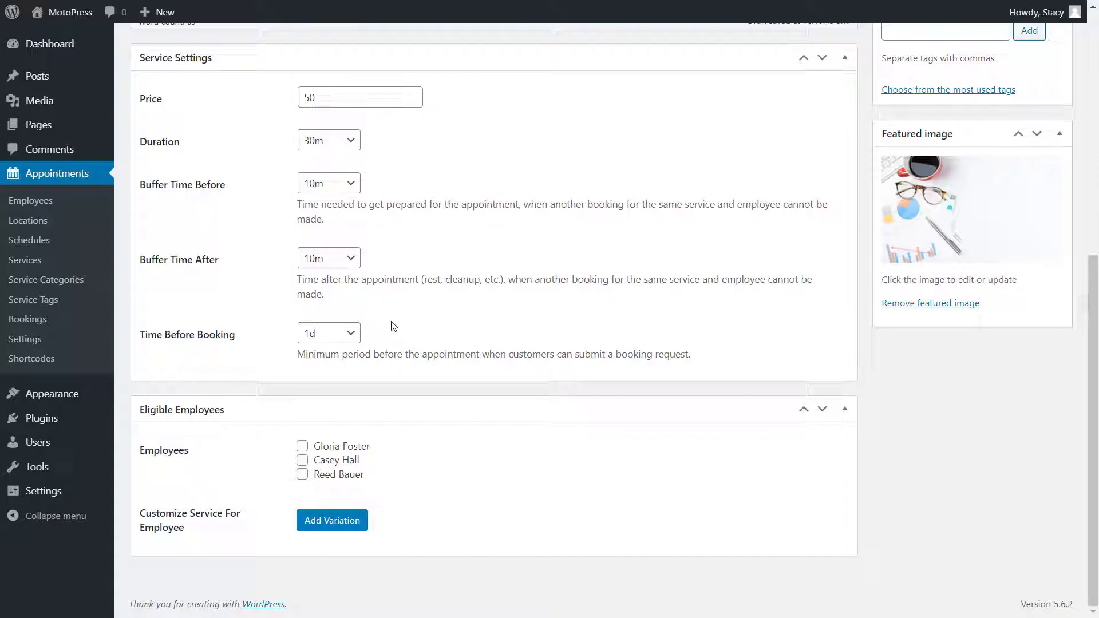
- Make the first two employees eligible and add a third-employee variation priced 60, lasting 40 minutes
click(302, 446)
click(302, 460)
click(329, 520)
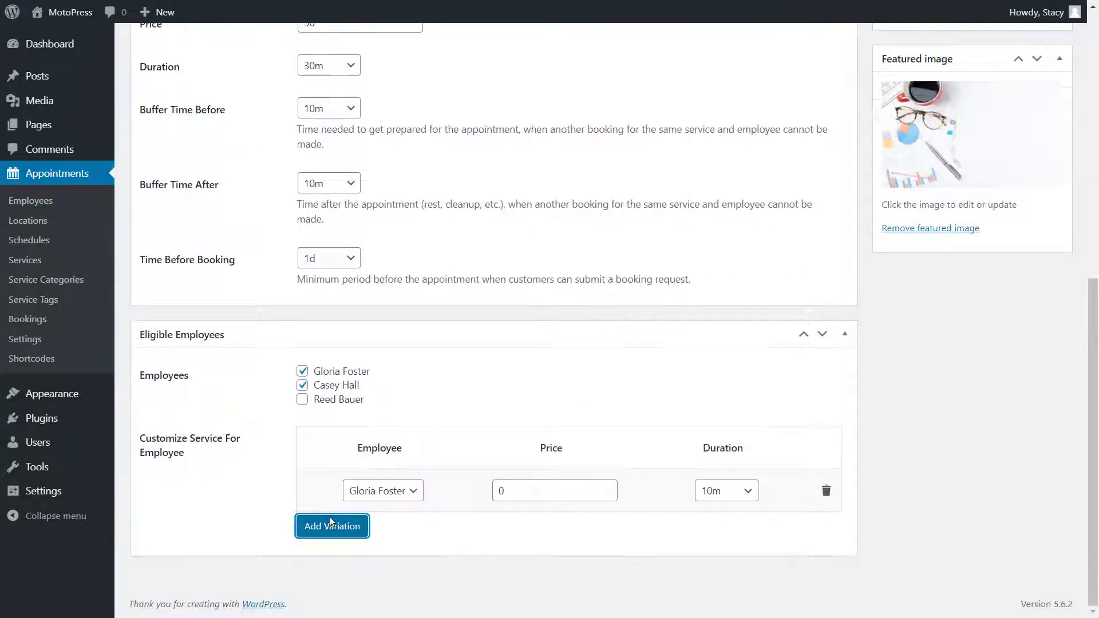
click(375, 493)
click(383, 535)
key(Tab)
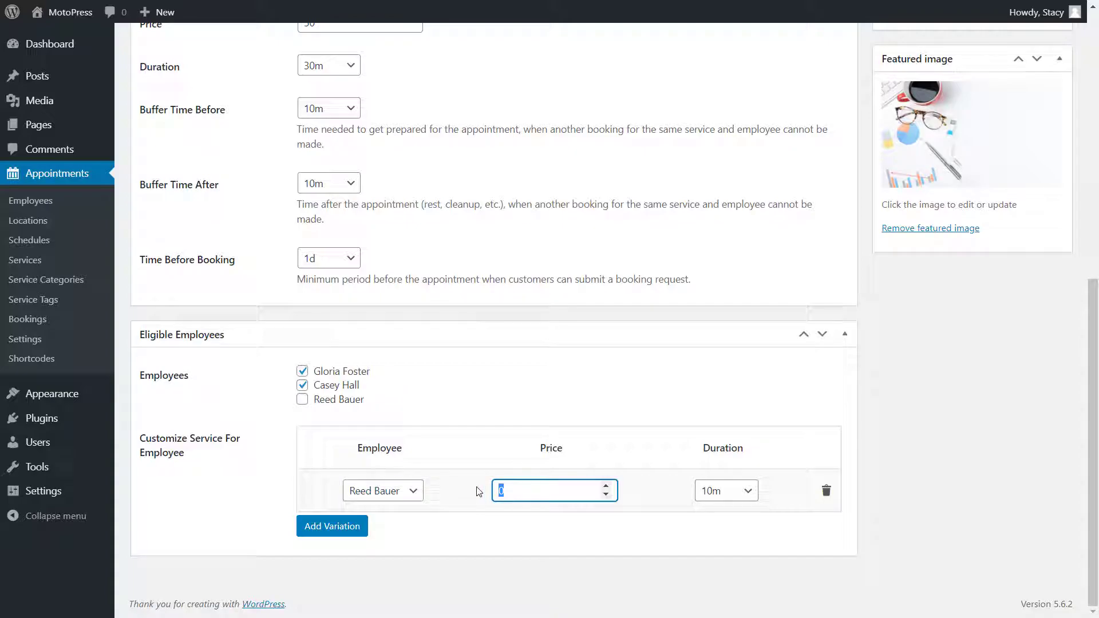
text(60)
click(726, 491)
scroll(737, 423, down, 1)
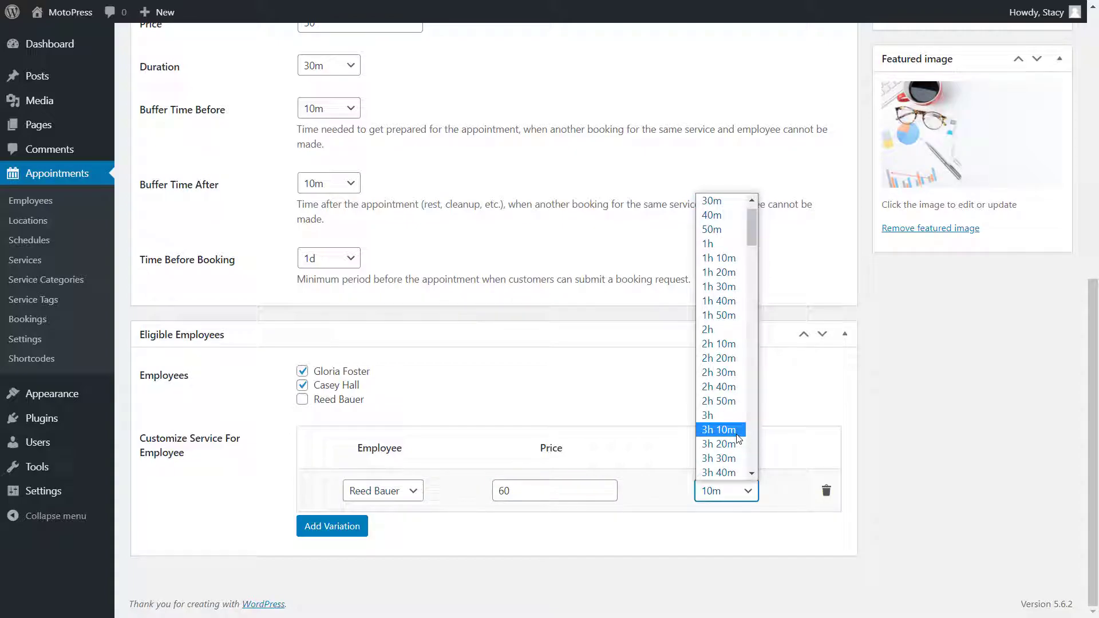
click(732, 204)
- Publish the service and go to the Appointments Shortcodes reference page
scroll(826, 532, up, 8)
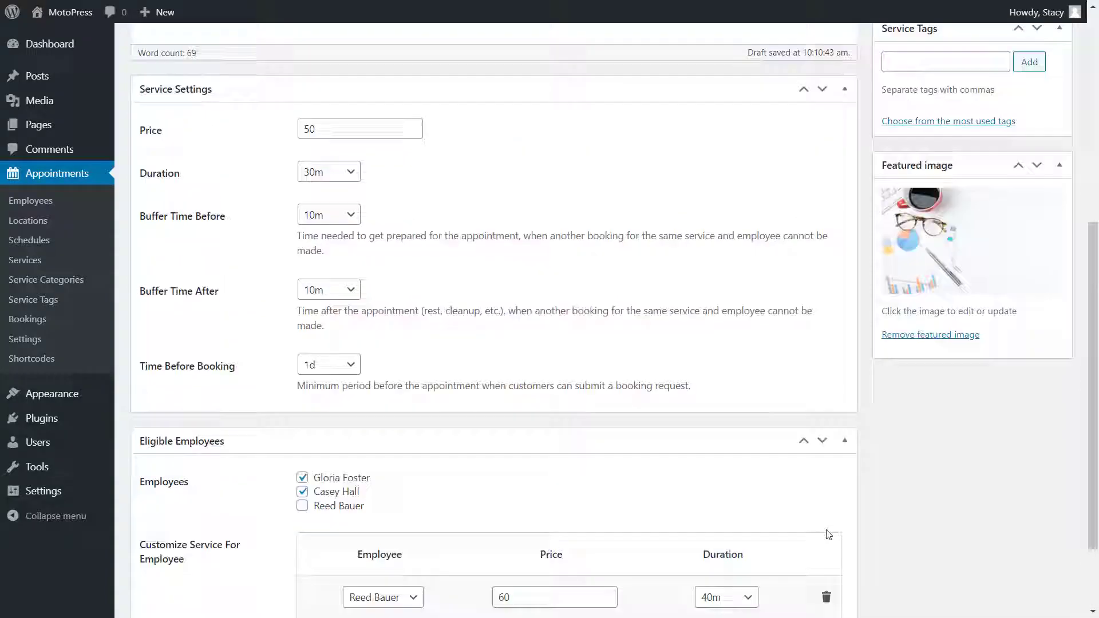
click(1027, 183)
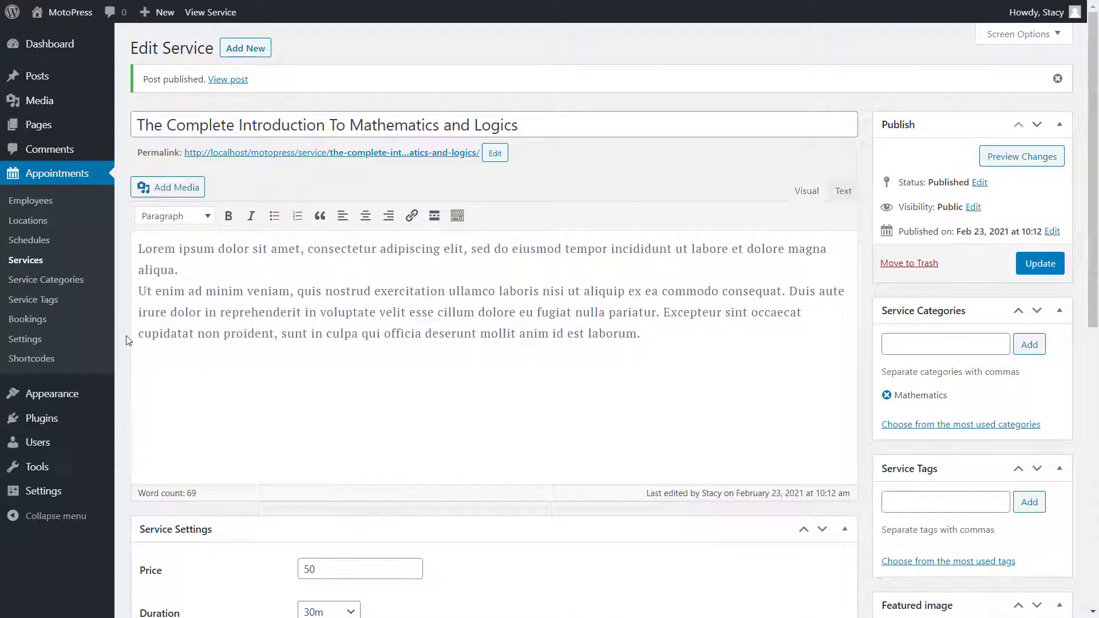
click(101, 358)
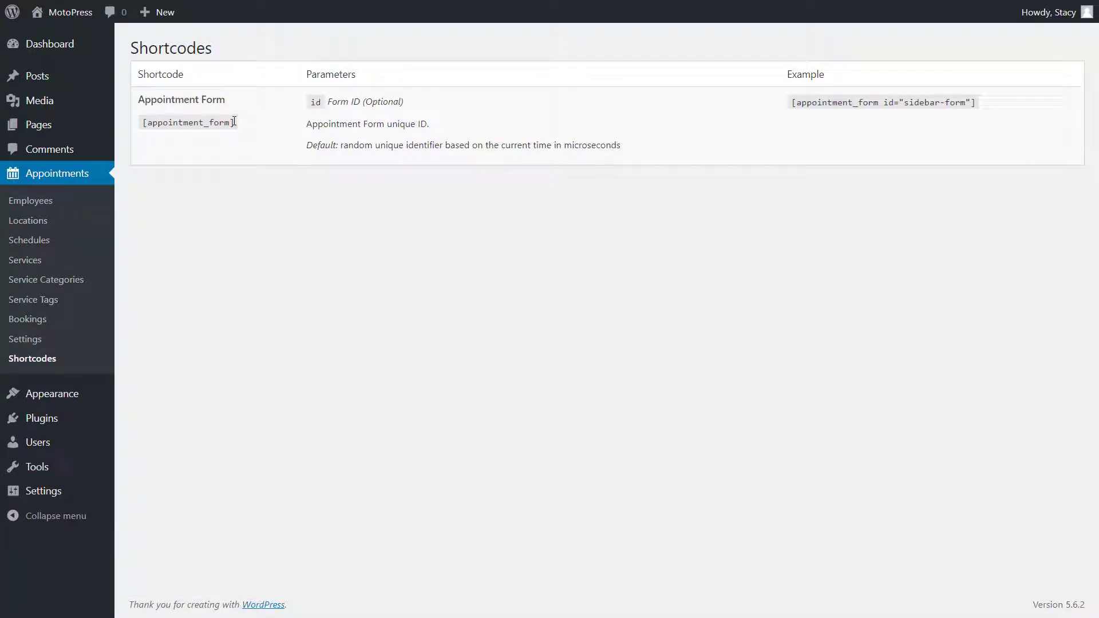
- Copy [appointment_form] into a new Shortcode block on the Booking page and update the page
drag(234, 121, 140, 130)
key(ctrl+c)
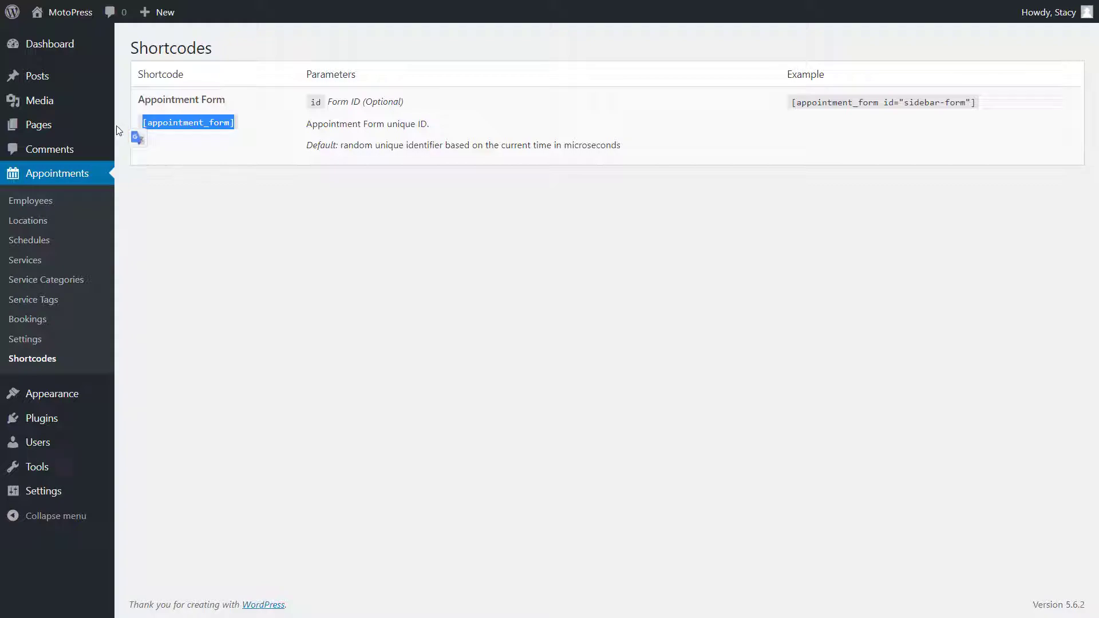
click(86, 129)
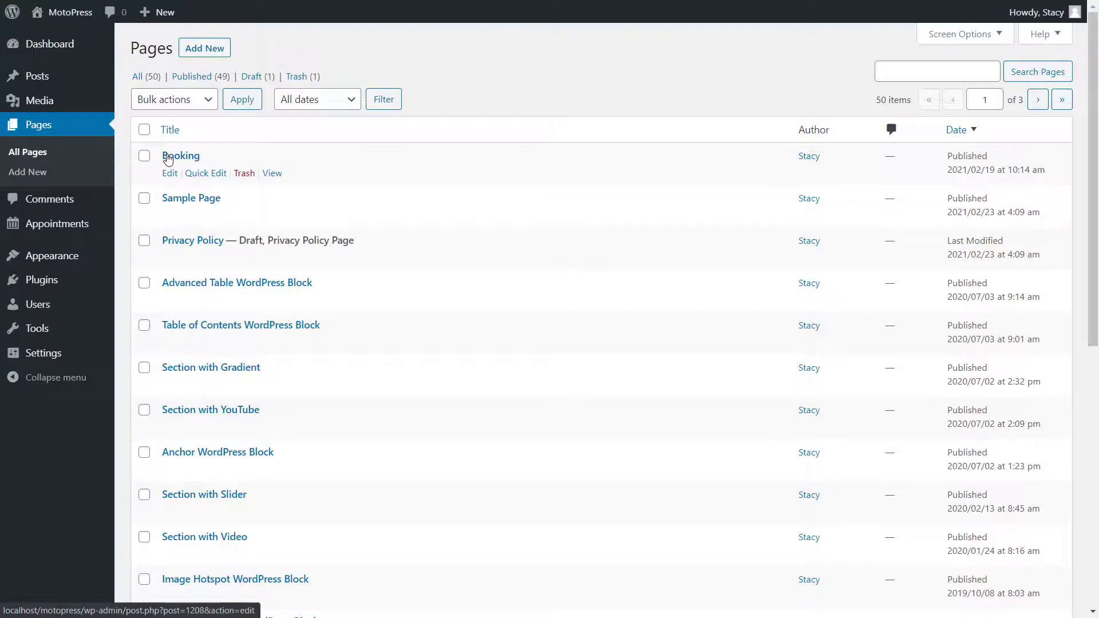
click(173, 155)
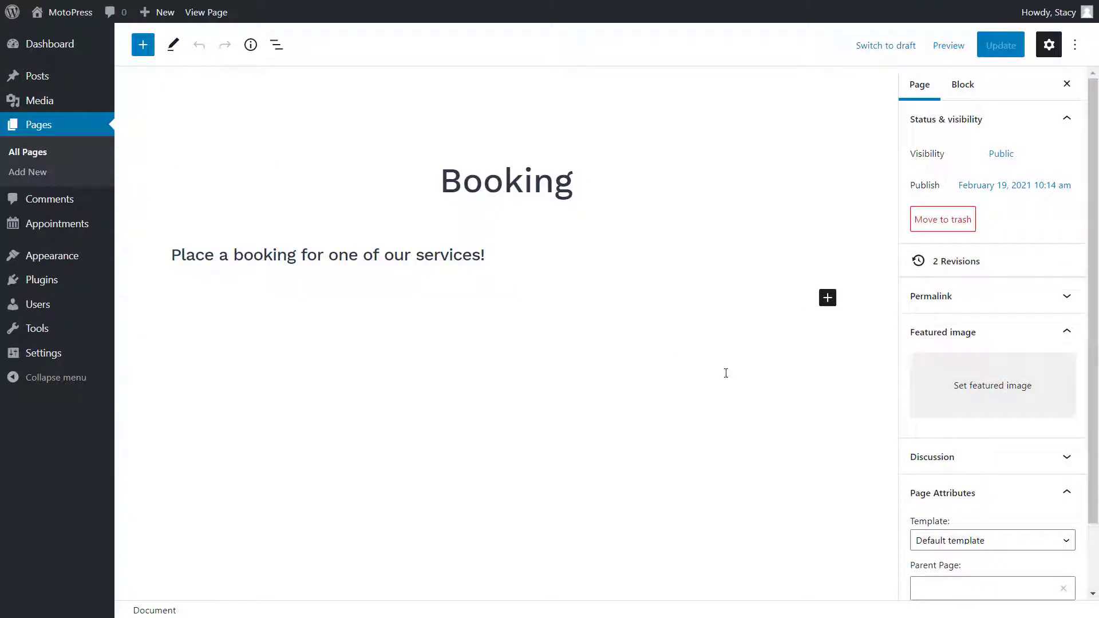
click(828, 298)
text(sho)
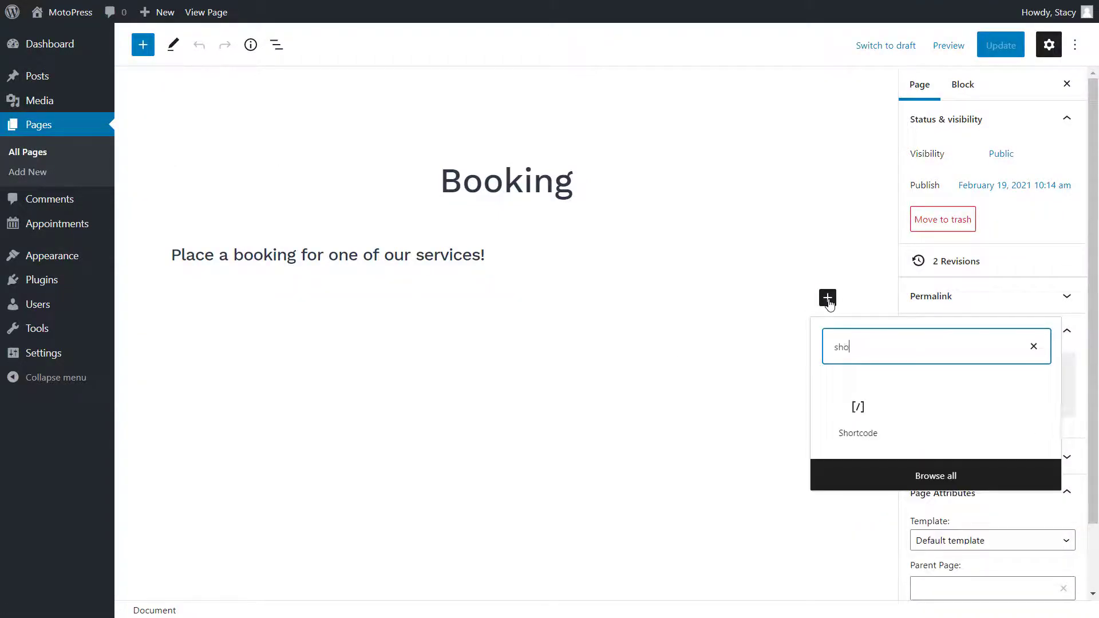
click(853, 406)
key(ctrl+v)
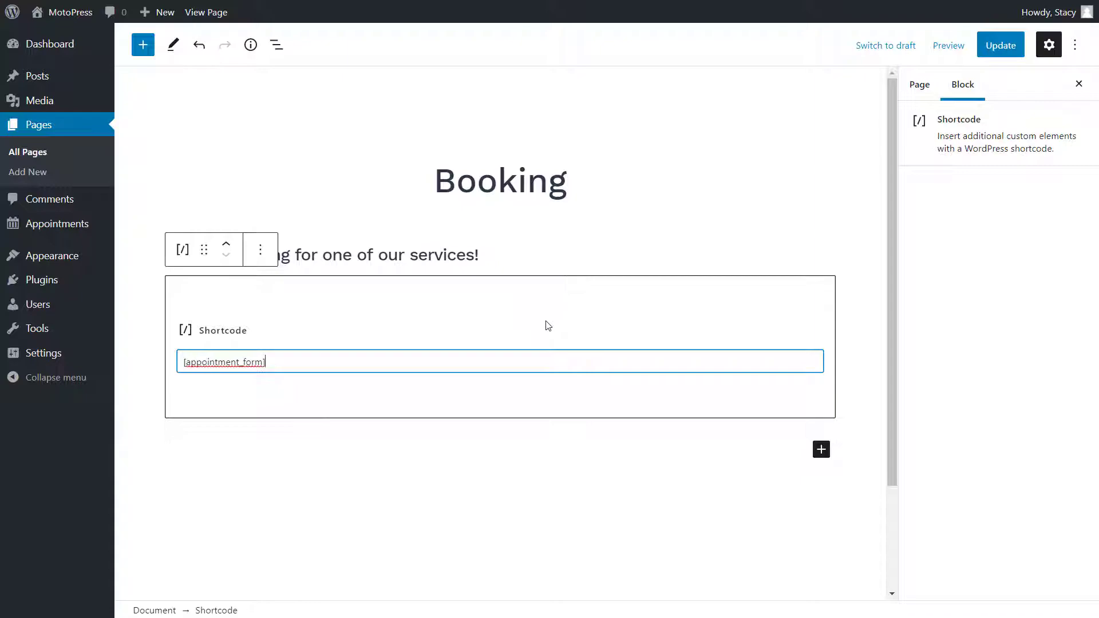
click(992, 46)
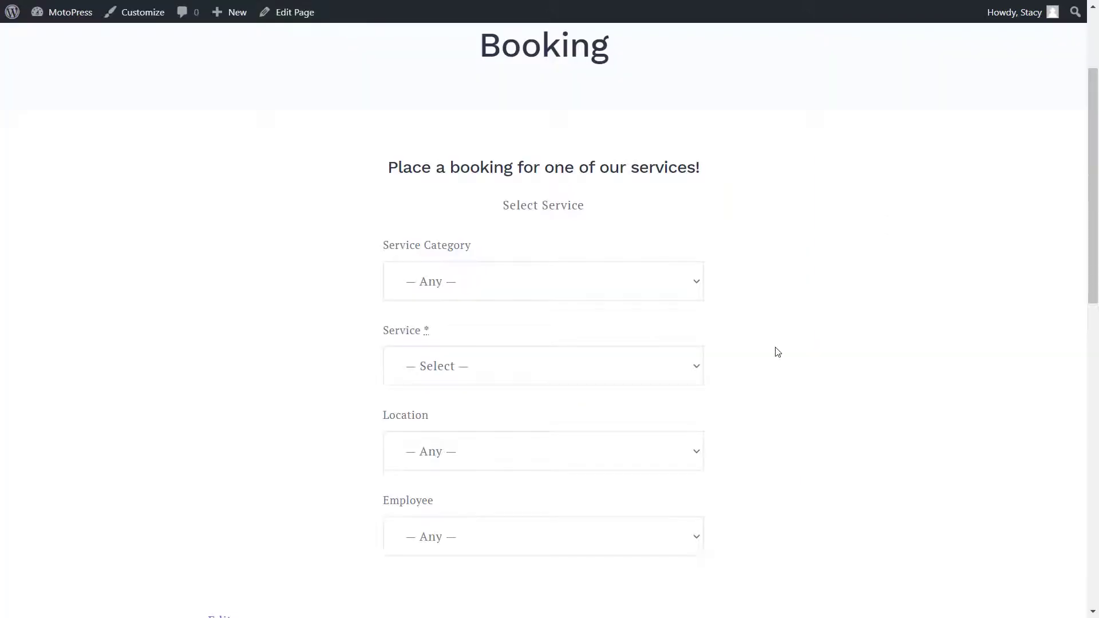
- In the booking form, choose Mathematics and The Complete Introduction To Mathematics and Logics, with any location and employee
click(679, 288)
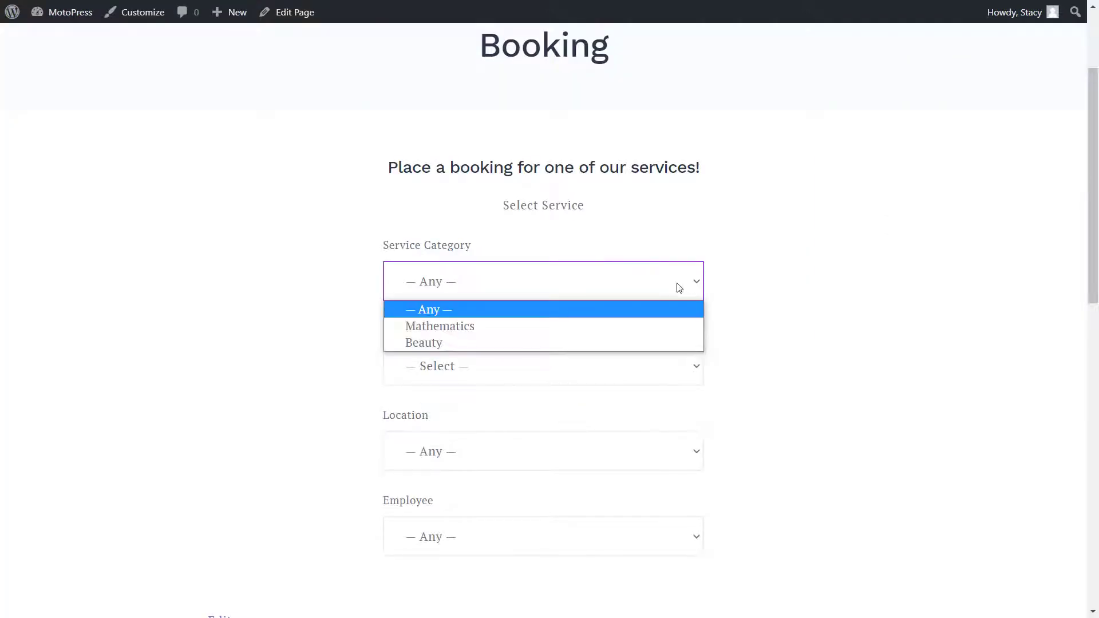
click(693, 324)
click(697, 369)
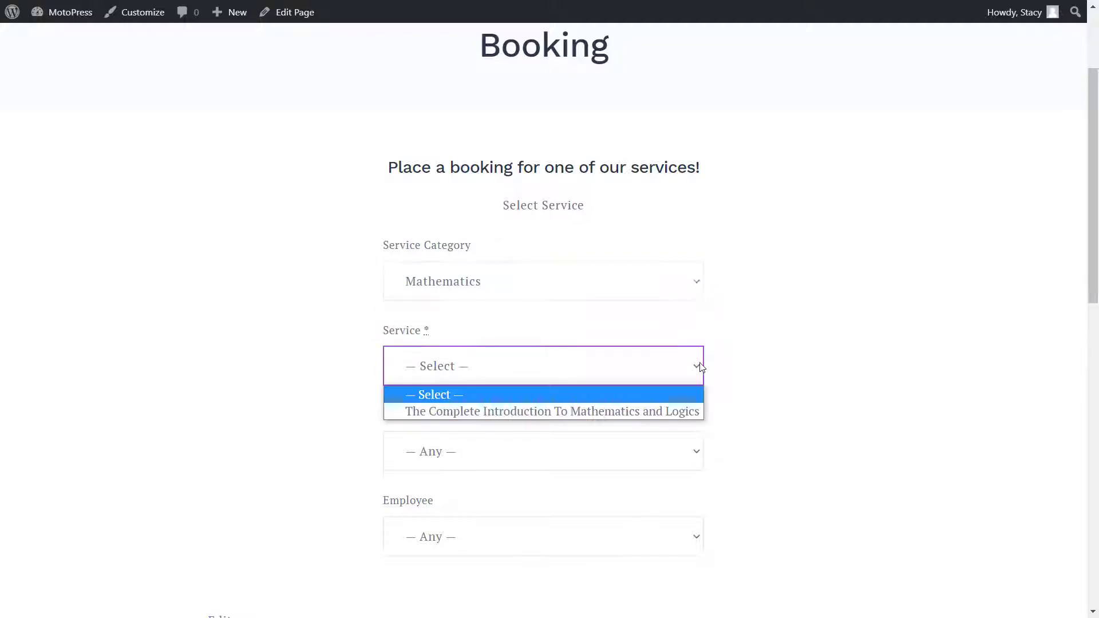
click(684, 410)
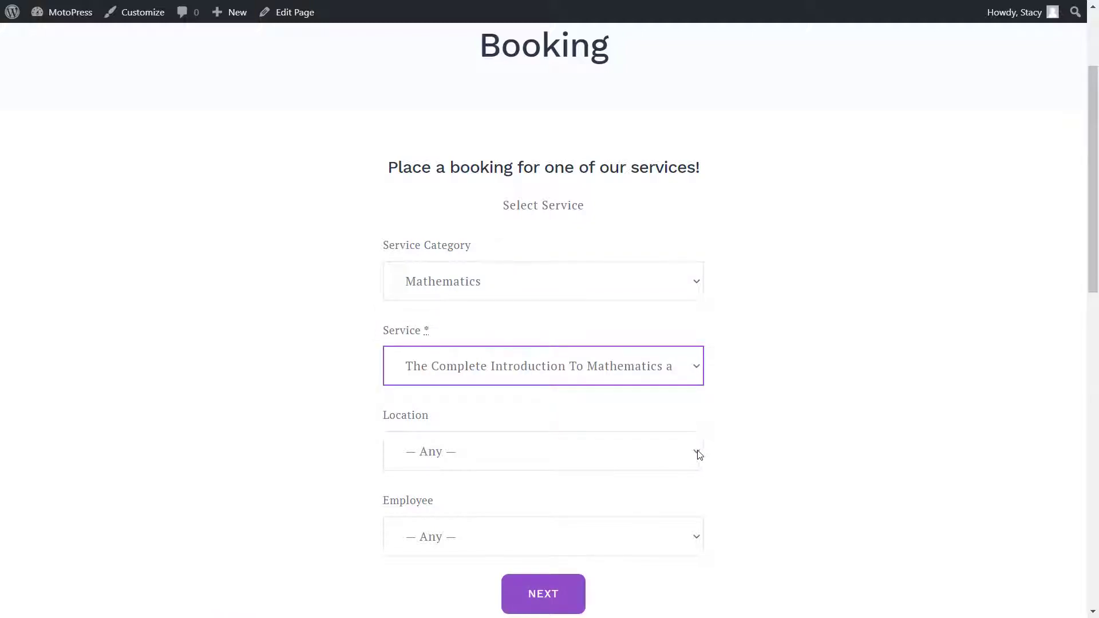
click(699, 453)
click(698, 454)
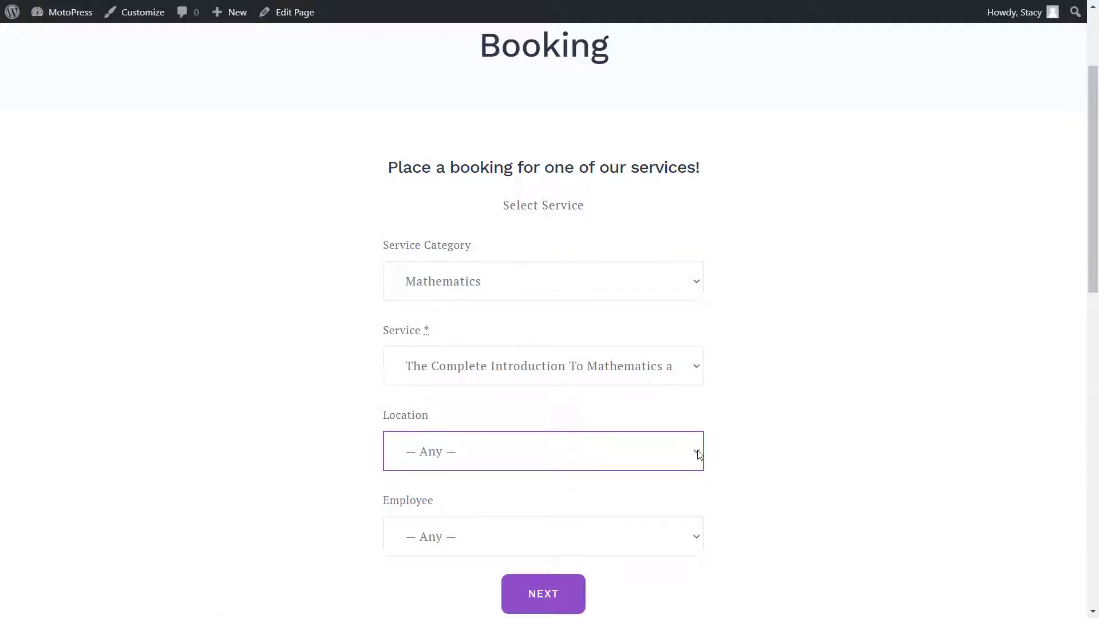
click(696, 532)
click(696, 531)
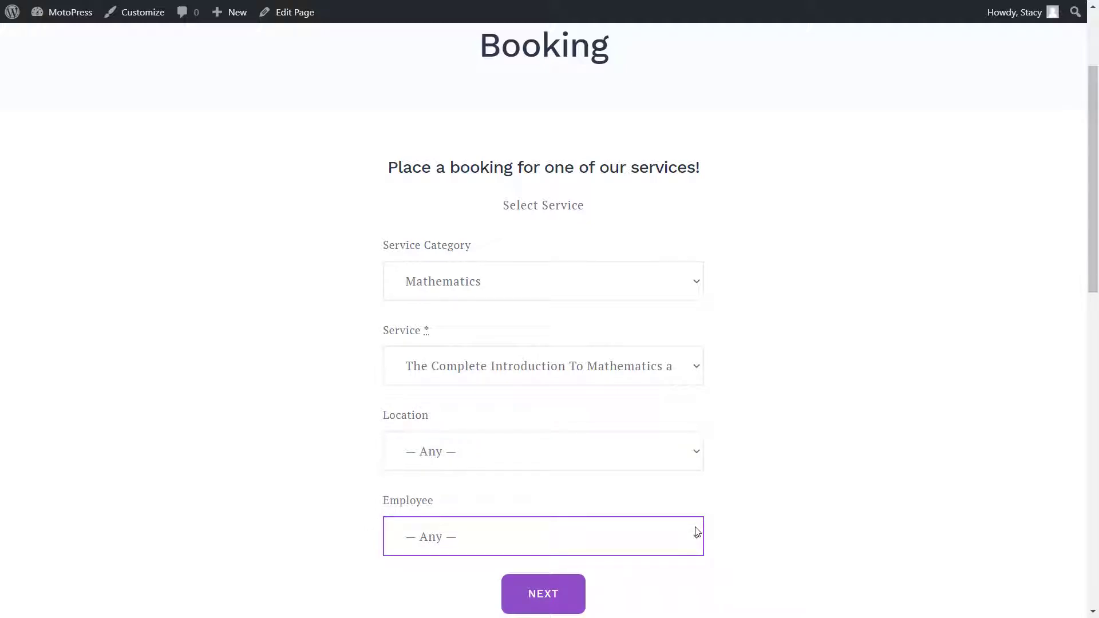
click(536, 595)
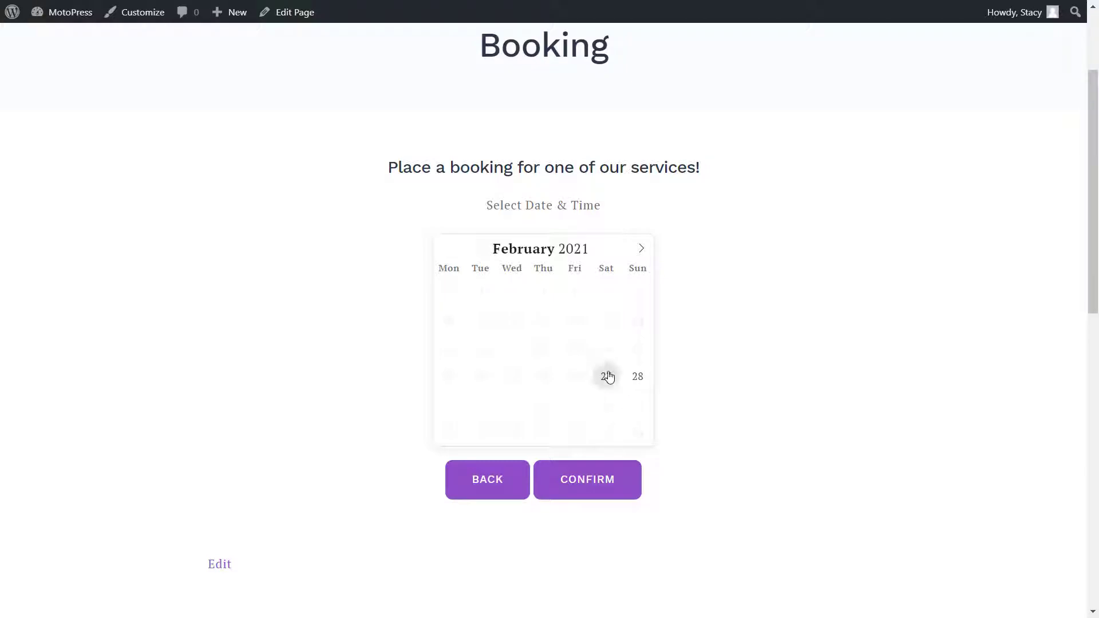
- Book February 28 at 12:50 pm, submit the request, and review the notification emails
click(633, 379)
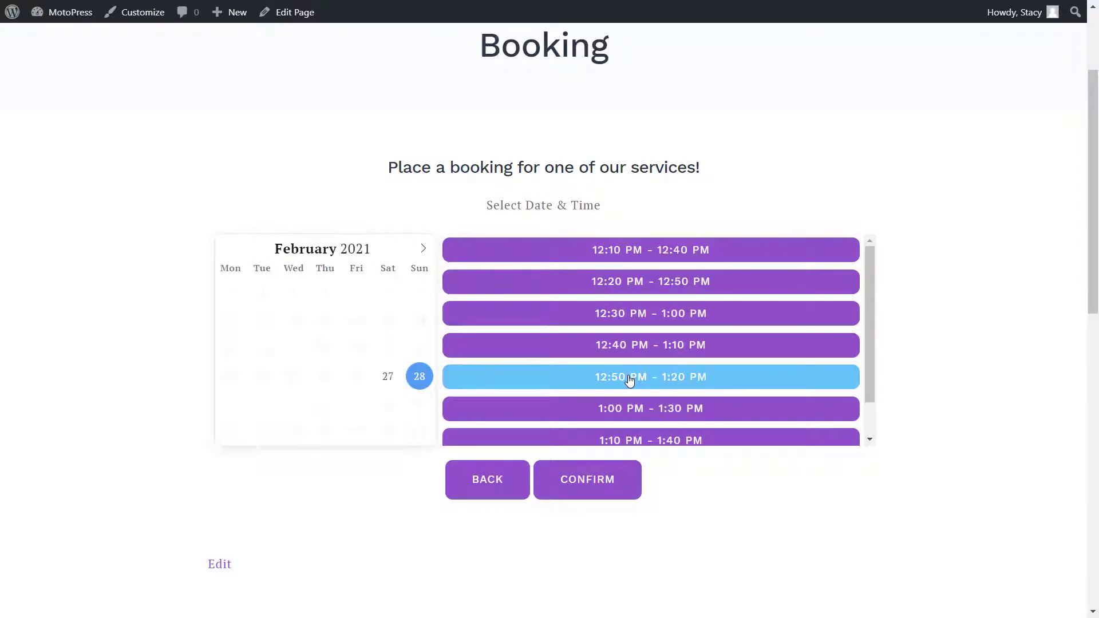
click(589, 480)
scroll(590, 481, down, 1)
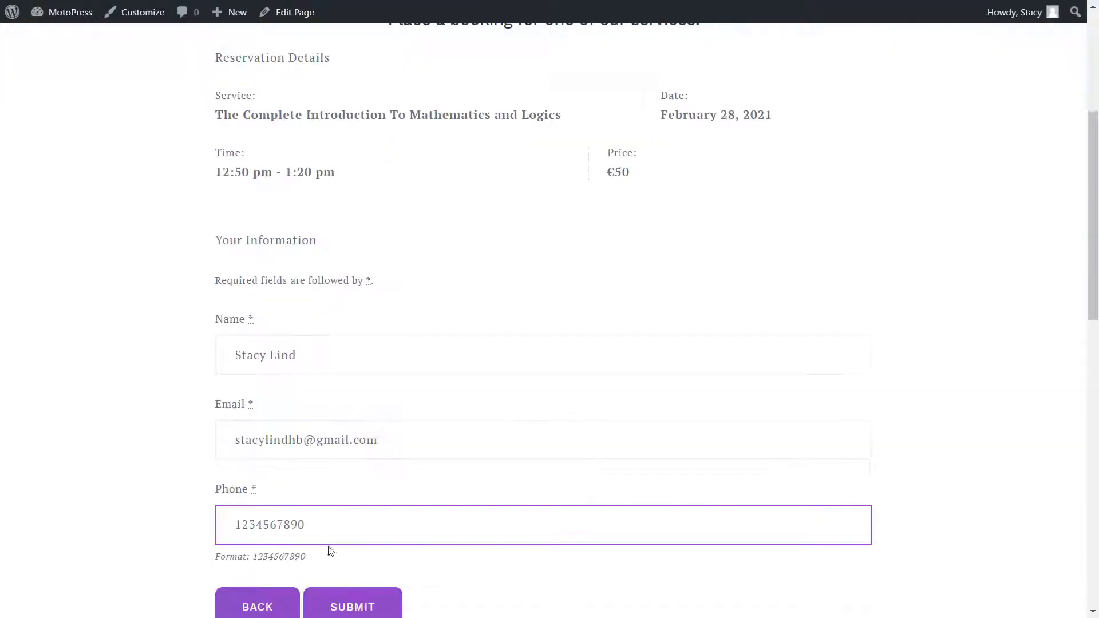
click(340, 608)
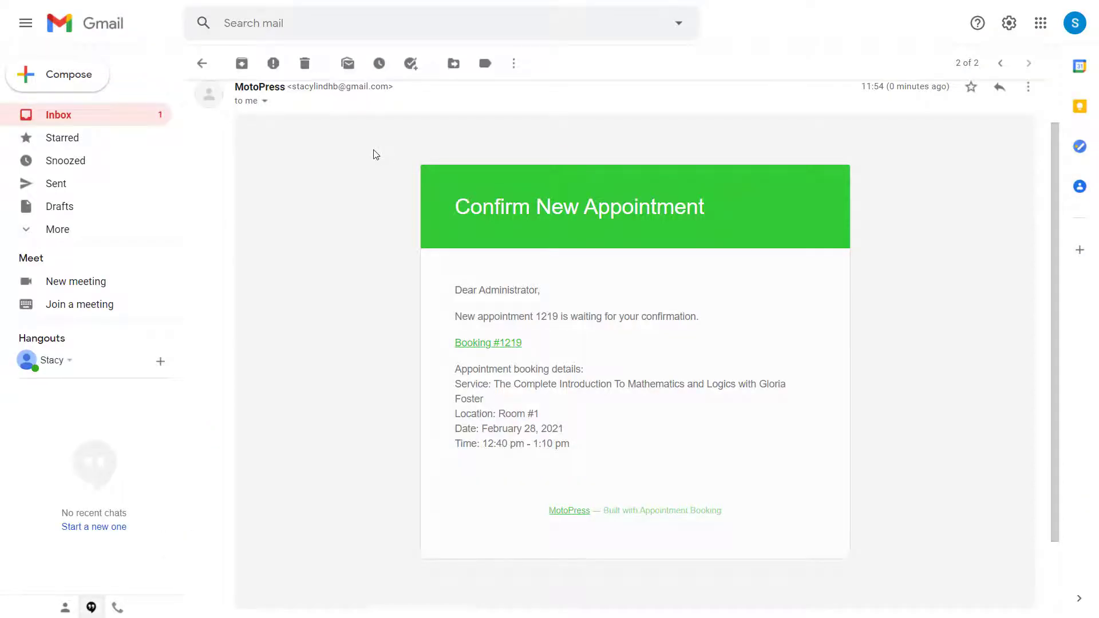
key(k)
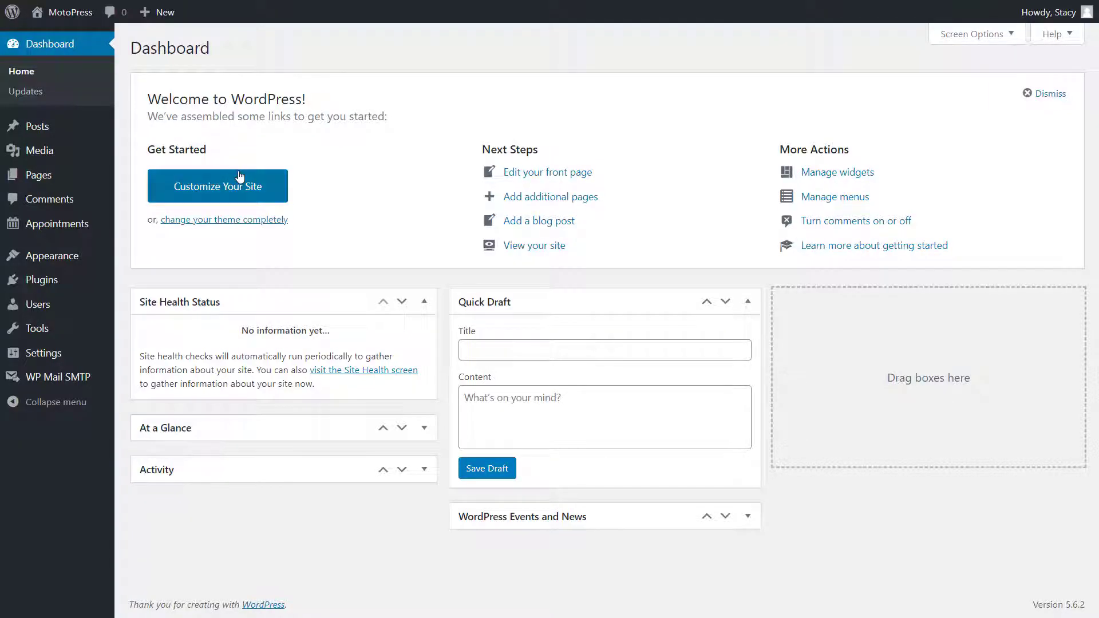
- Set Booking #1219's status to Confirmed and save it
mouse_move(90, 232)
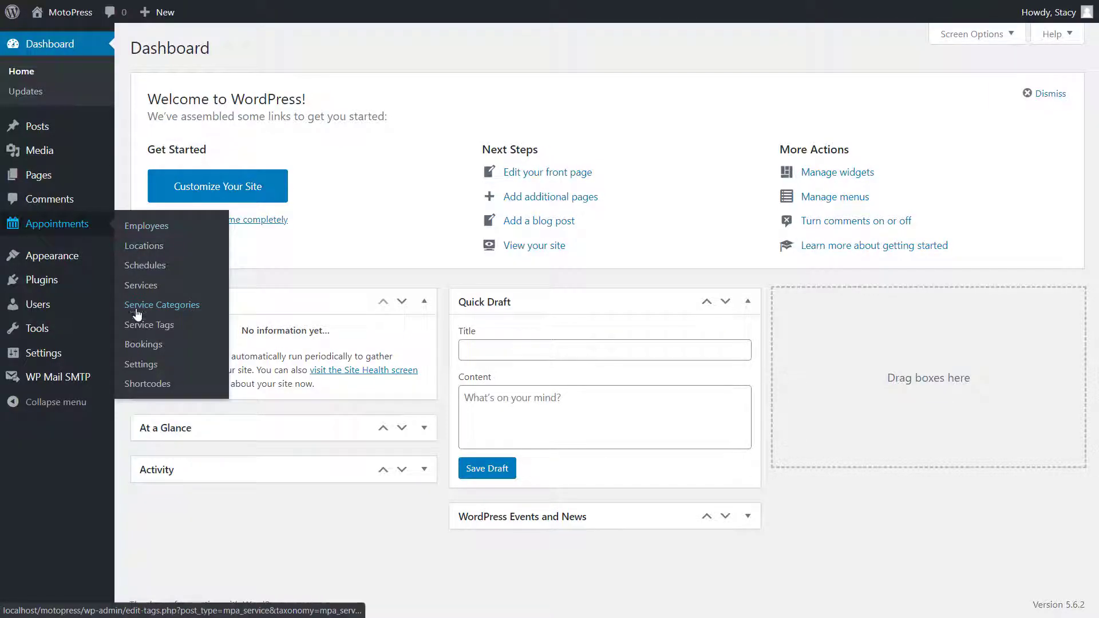
click(134, 345)
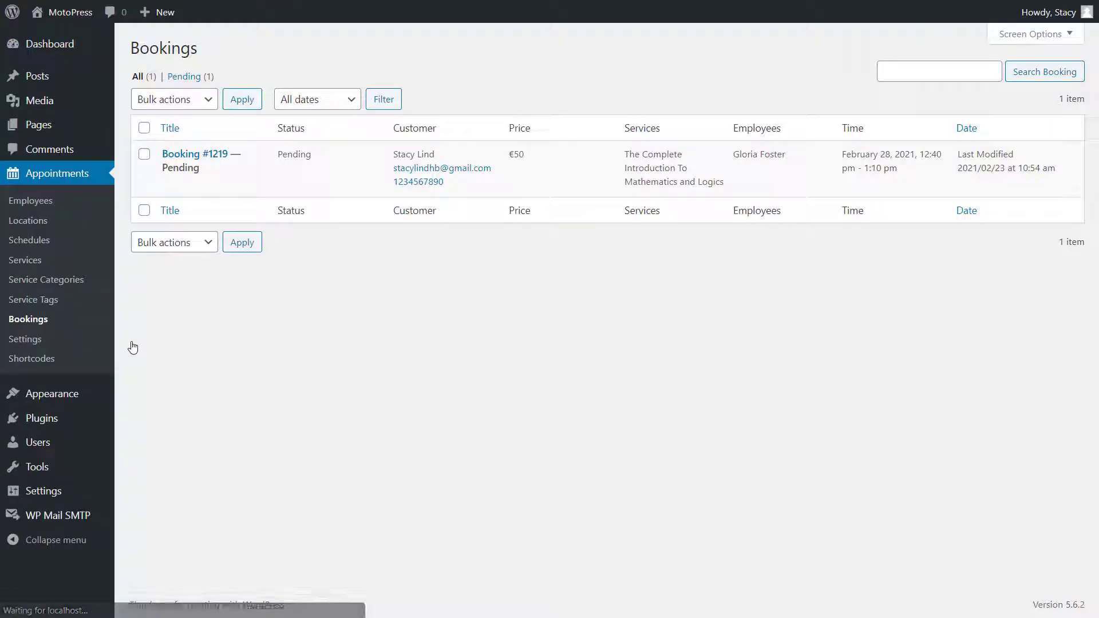
click(194, 159)
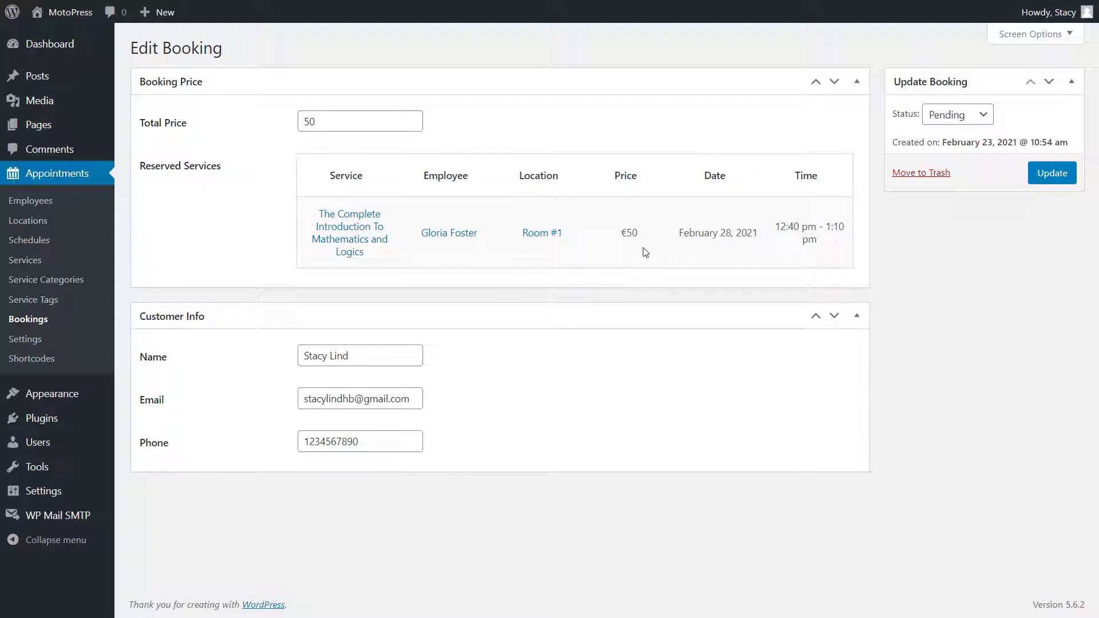
click(968, 111)
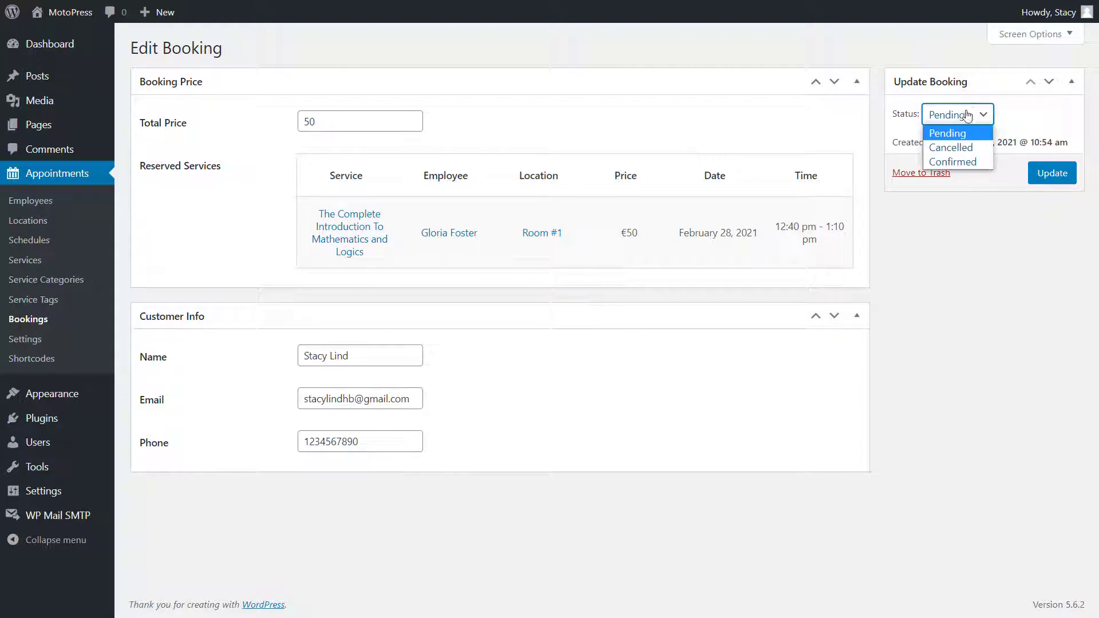
click(960, 162)
click(1040, 179)
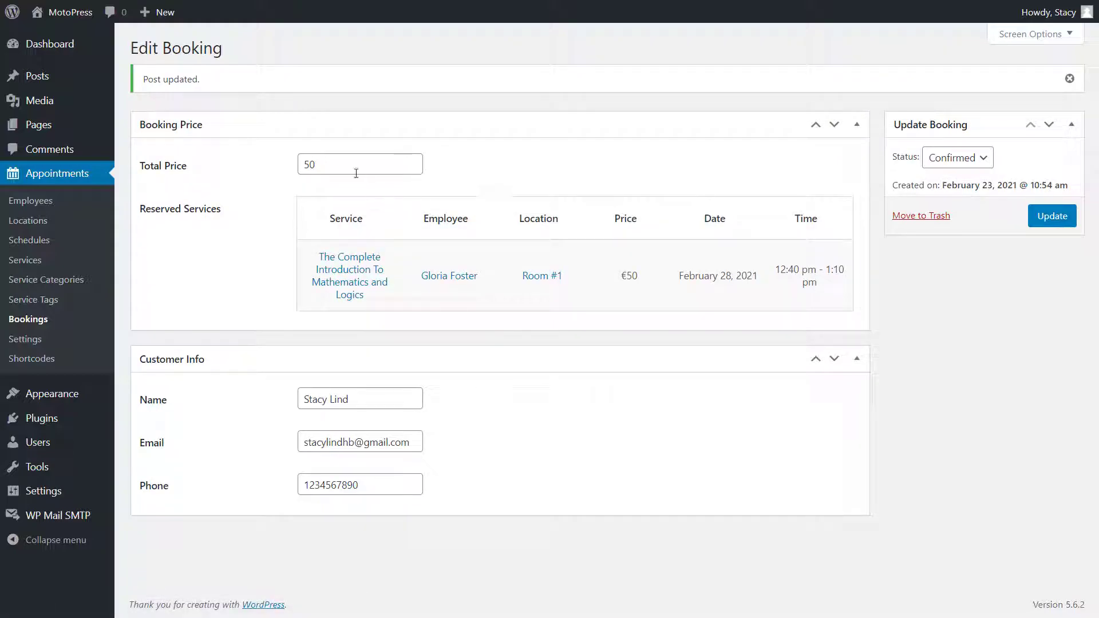
- Change the booking's total price from 50 to 60 and update
drag(331, 164, 292, 166)
text(60)
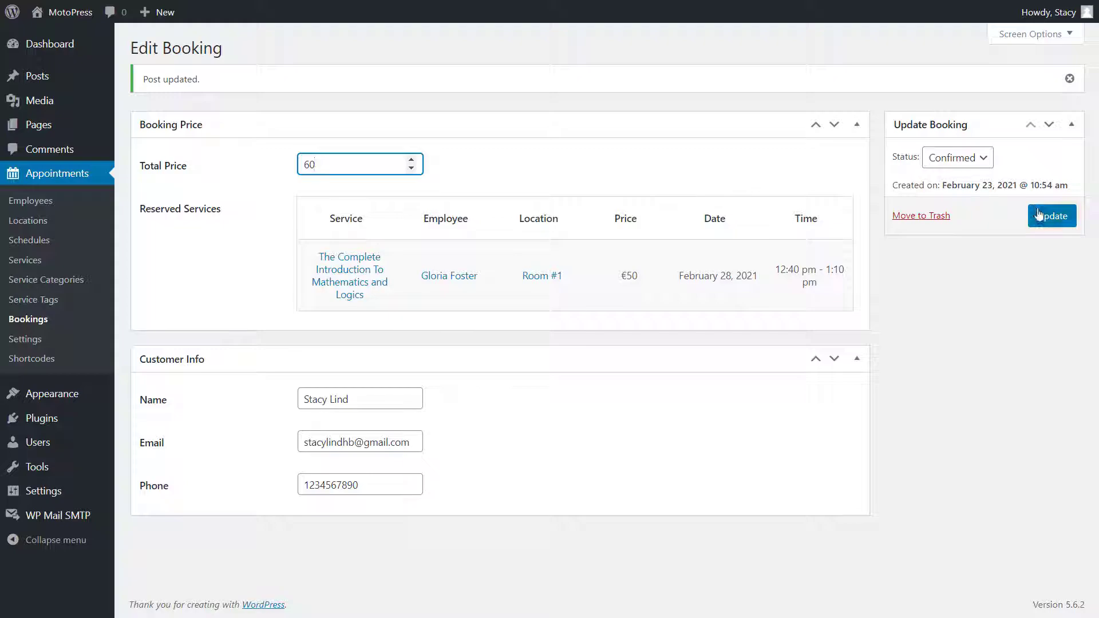
click(1038, 216)
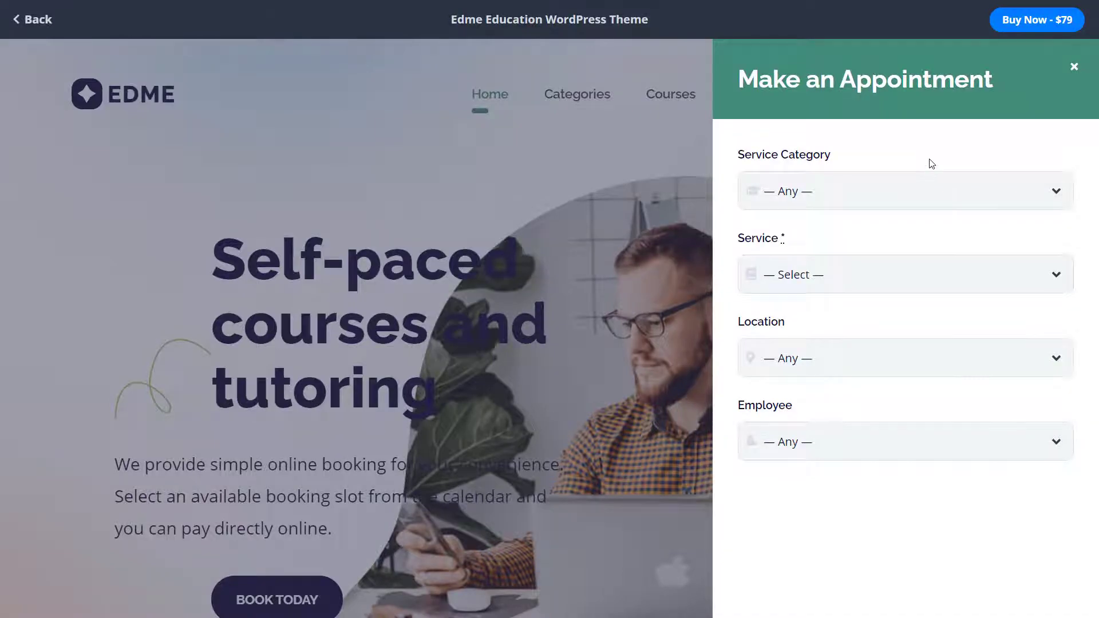
- Choose Creative & Media and Introduction to User Experience Design, with any location and employee
click(922, 182)
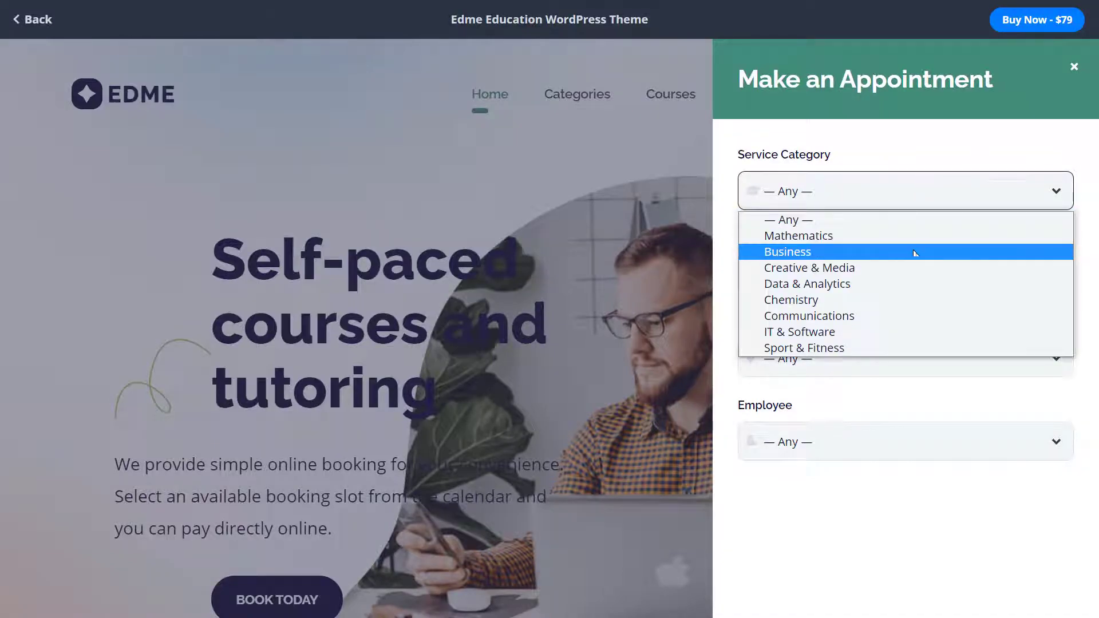
click(910, 276)
click(919, 276)
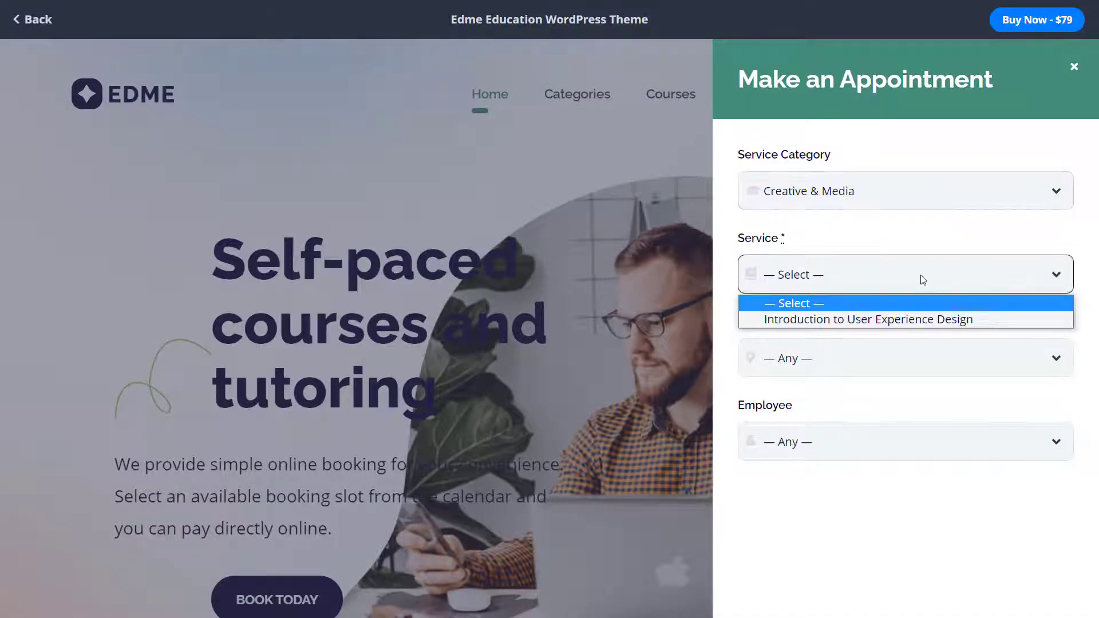
click(915, 314)
click(914, 356)
click(914, 356)
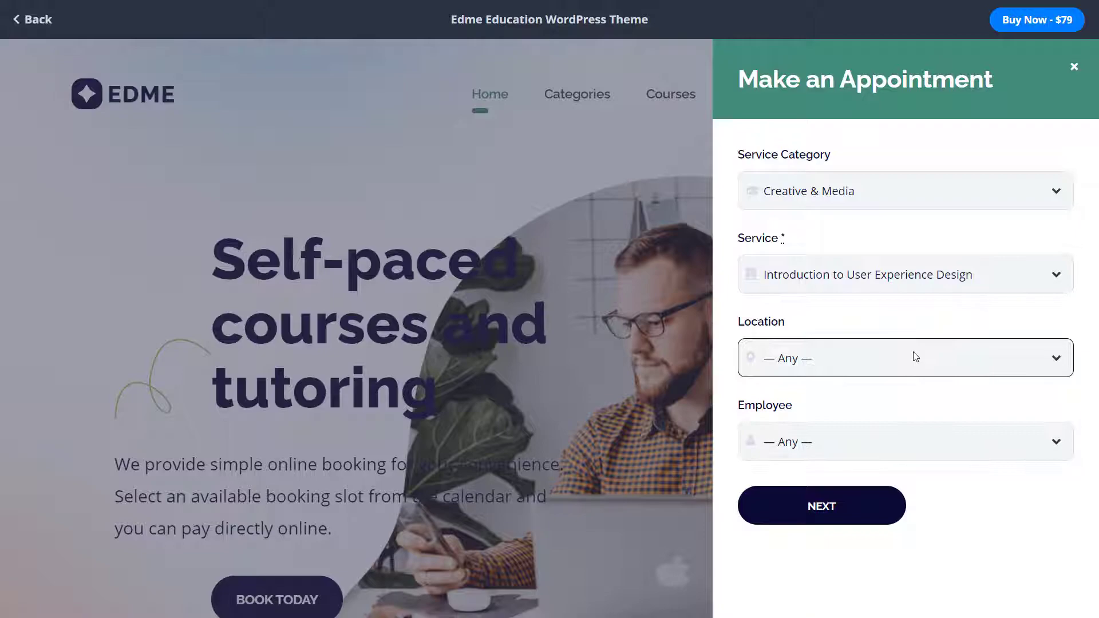
click(919, 446)
click(905, 471)
click(866, 504)
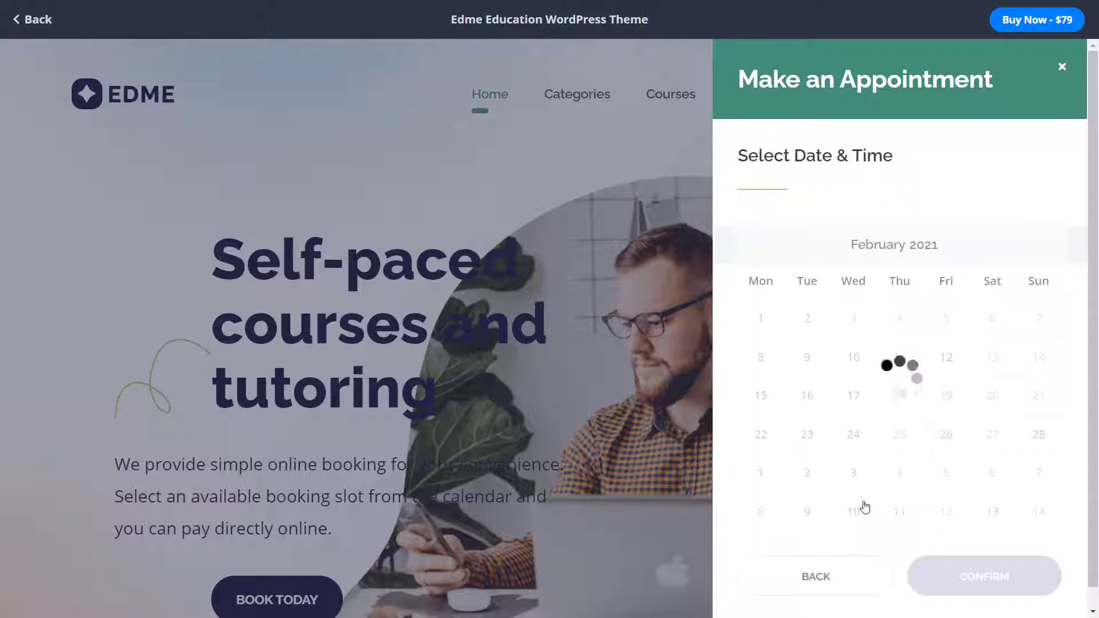
- Reserve February 26 at 11:30 am, confirm, and begin entering the contact details
click(946, 434)
scroll(942, 448, down, 2)
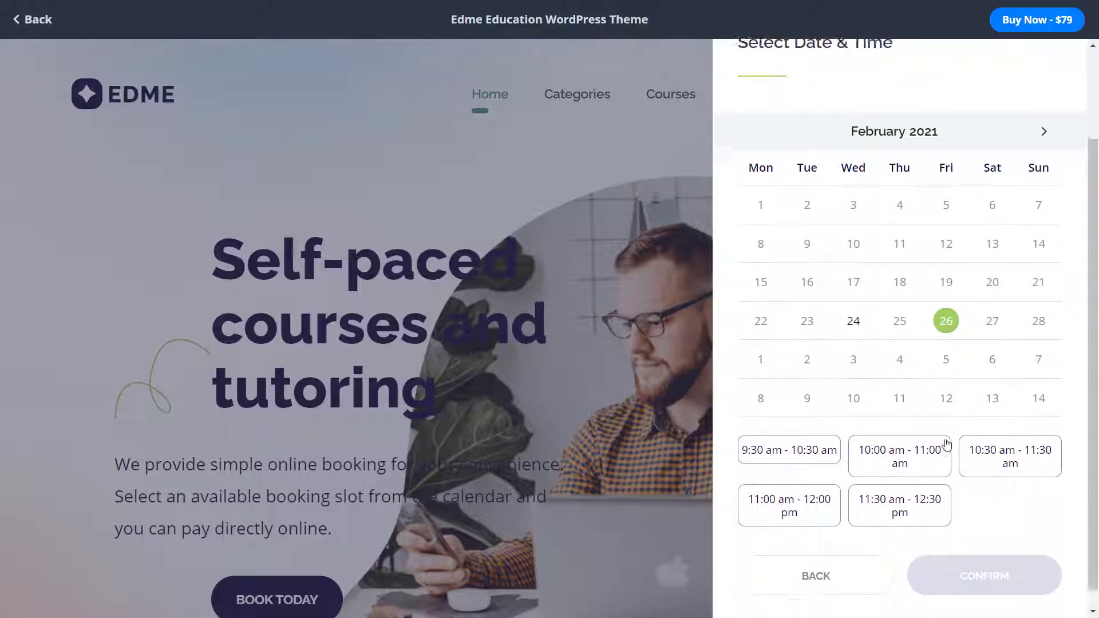
click(892, 488)
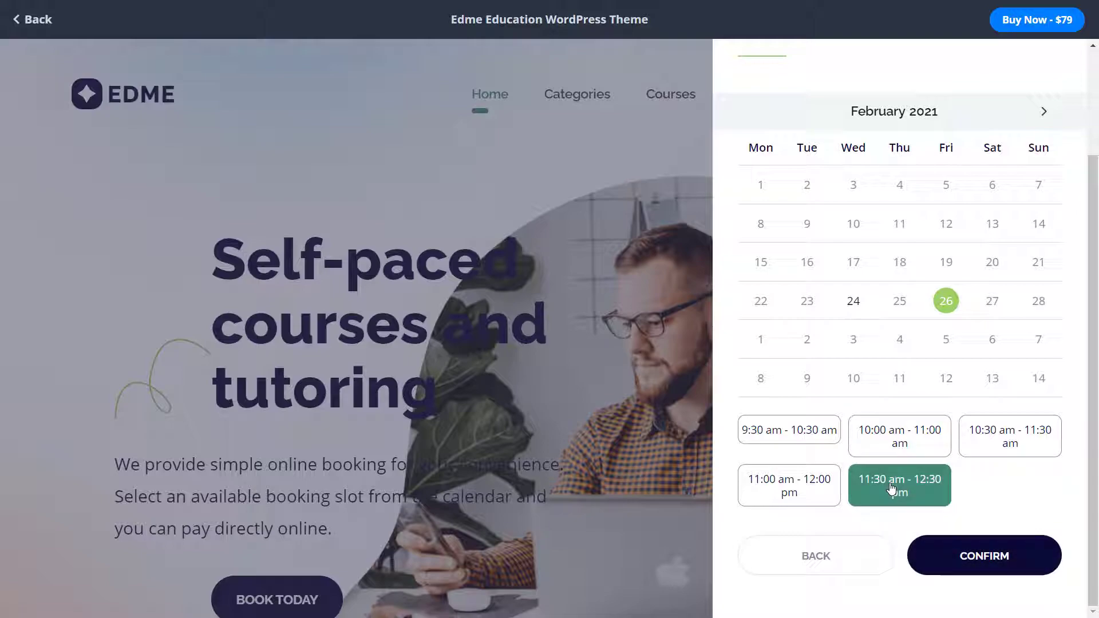
click(950, 549)
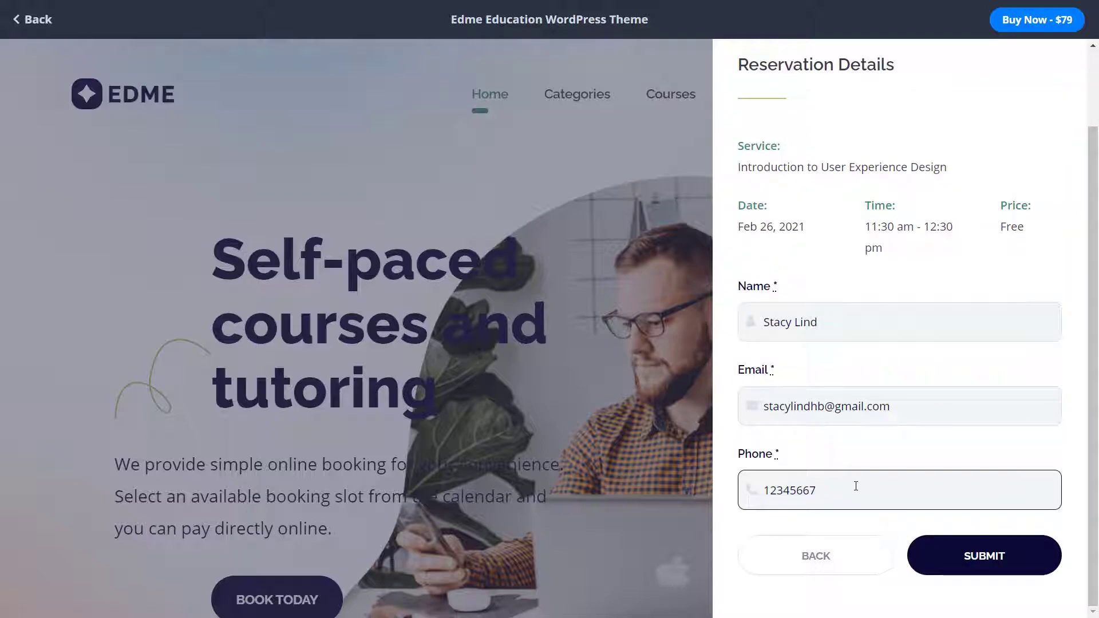
text(89)
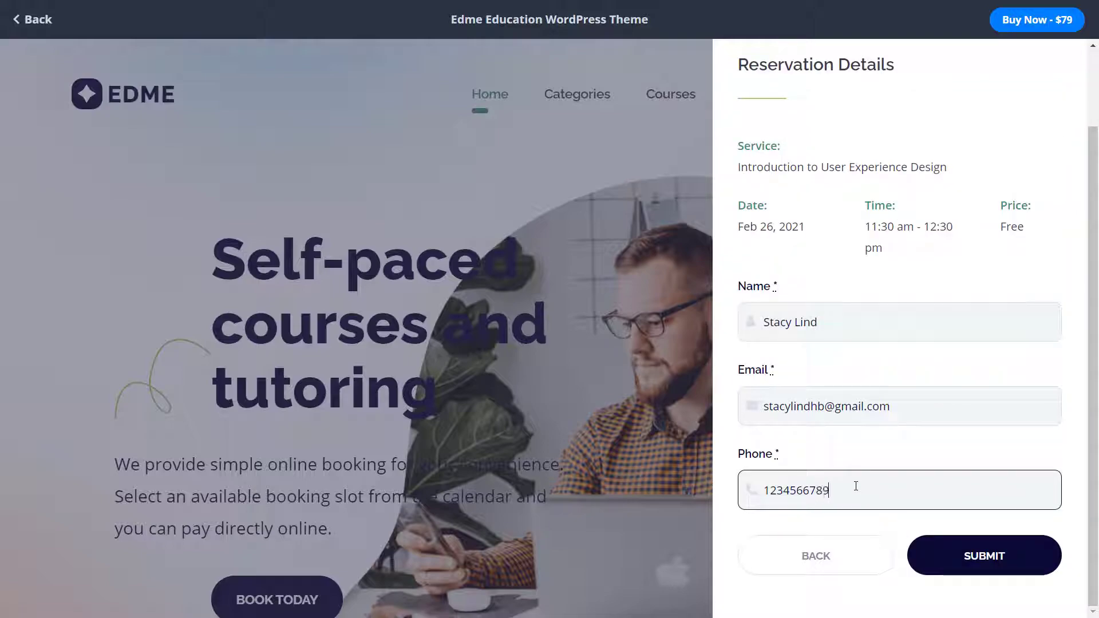